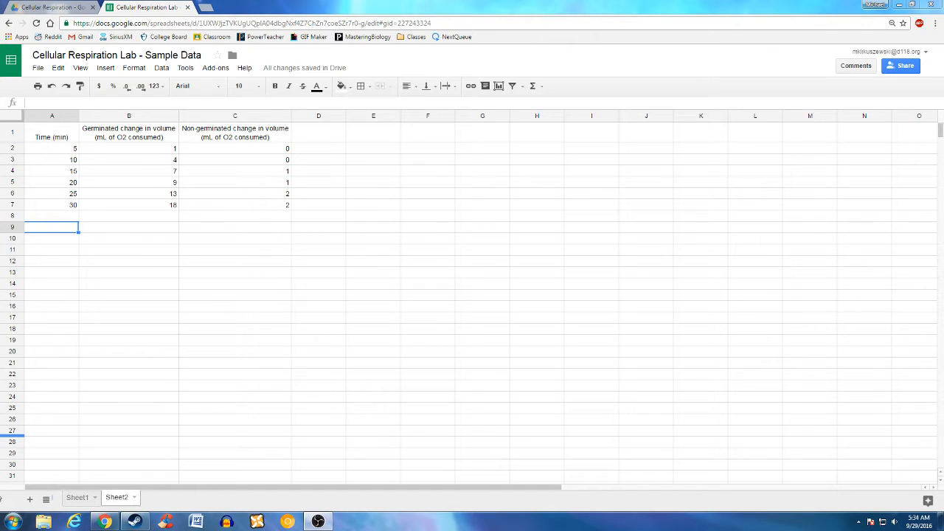
- Select the data table from the Time (min) header down, then clear the selection
{"action": "left_click", "coordinate": [59, 136]}
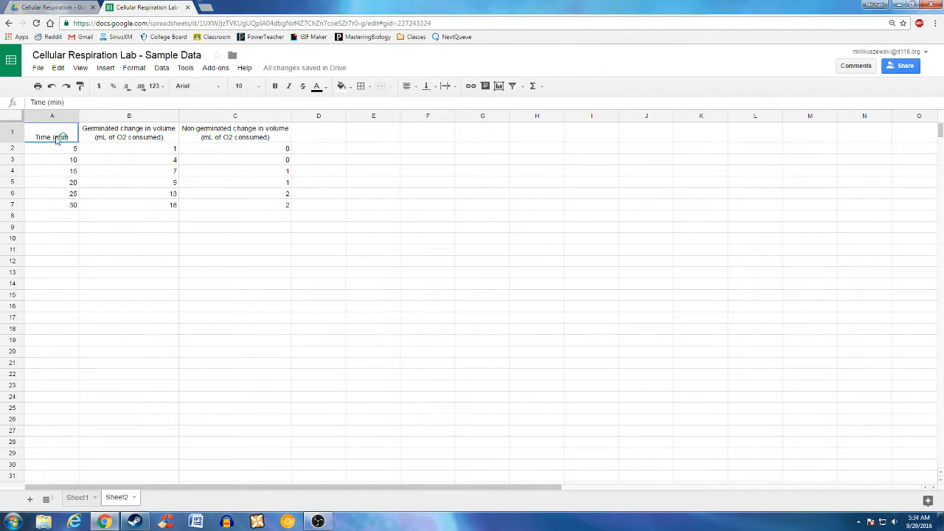
{"action": "left_click_drag", "start_coordinate": [59, 137], "coordinate": [236, 214]}
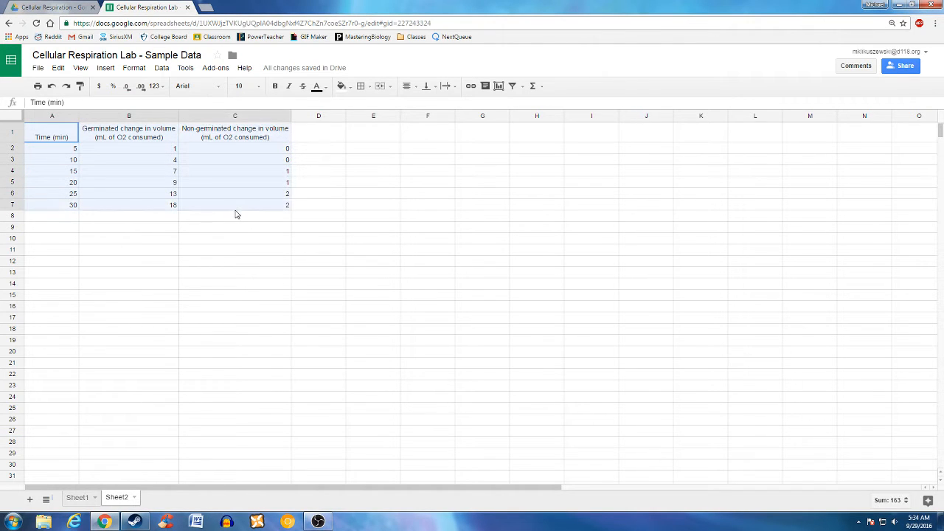
{"action": "left_click", "coordinate": [160, 229]}
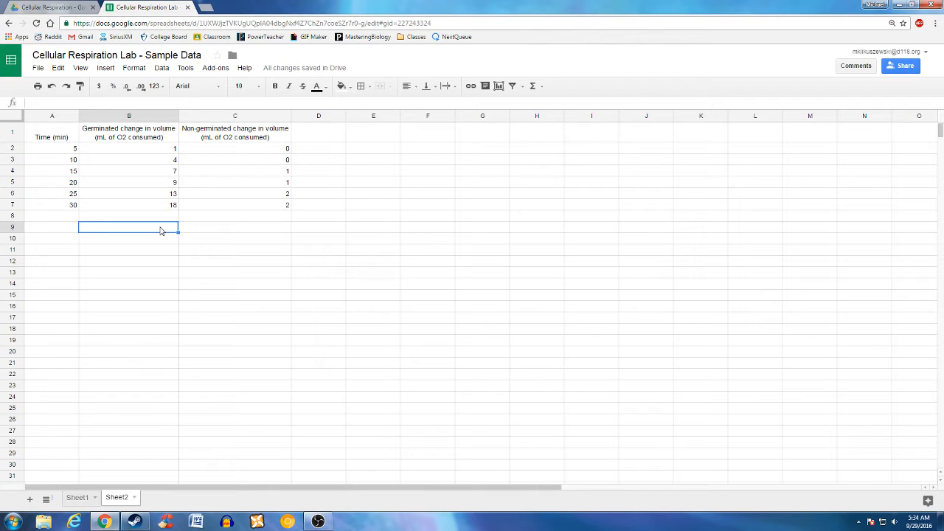
- Enter =TTEST(B2:B7,C2:C7,1,3) in A9, giving the p-value 0.01395591664
{"action": "left_click", "coordinate": [66, 231]}
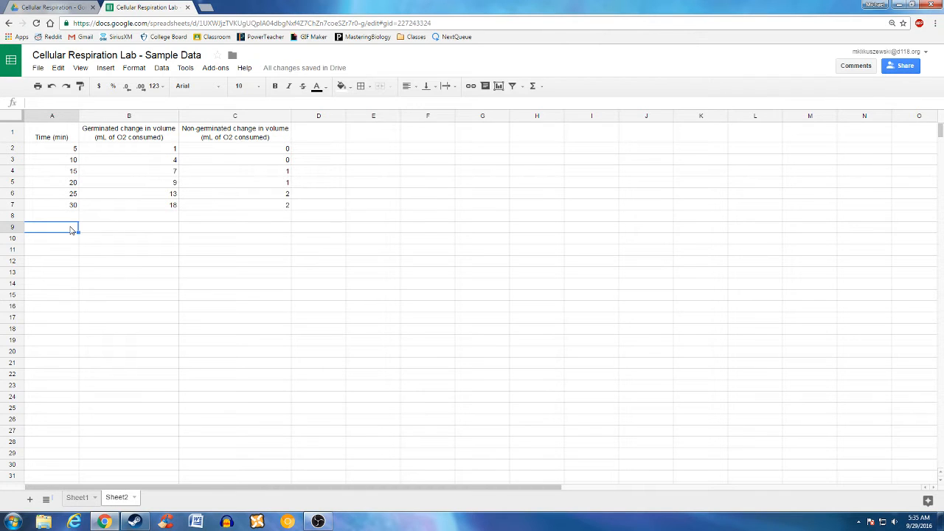
{"action": "type", "text": "="}
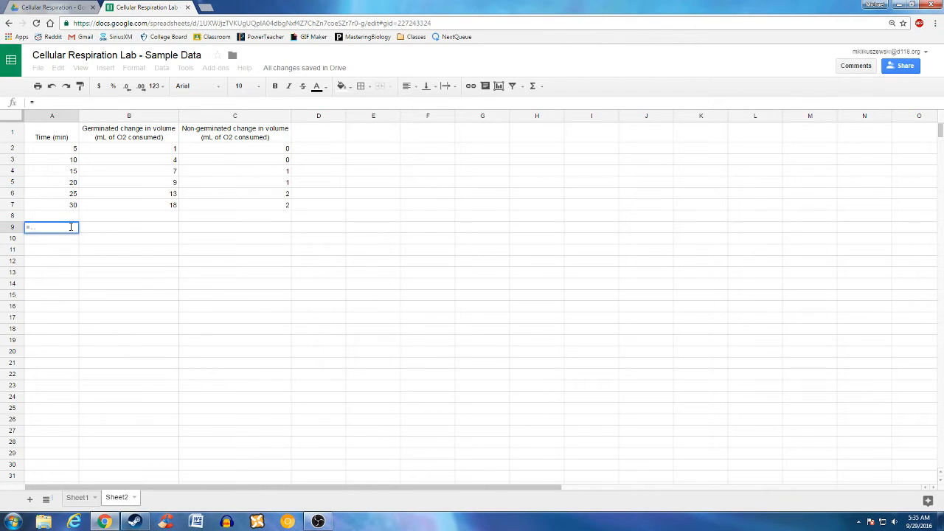
{"action": "type", "text": "ttest"}
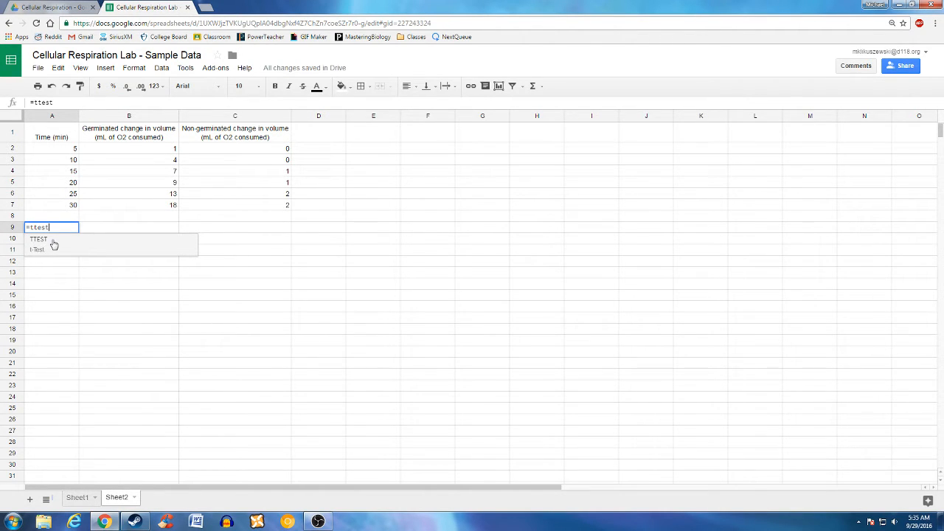
{"action": "left_click", "coordinate": [54, 244]}
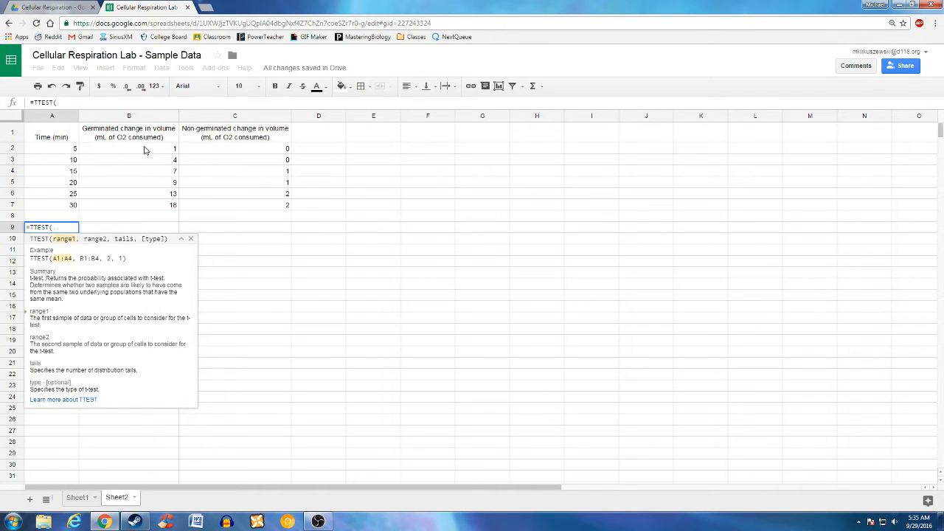
{"action": "left_click_drag", "start_coordinate": [145, 150], "coordinate": [147, 209]}
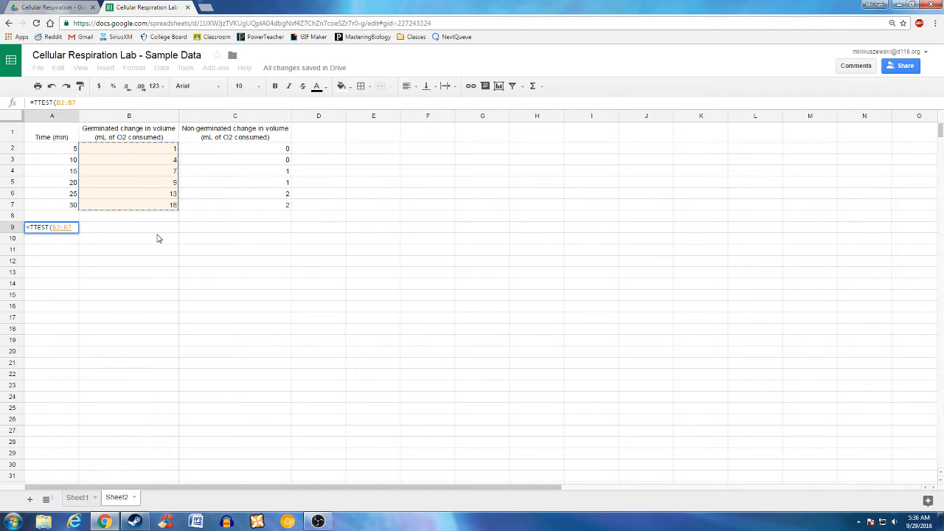
{"action": "type", "text": ","}
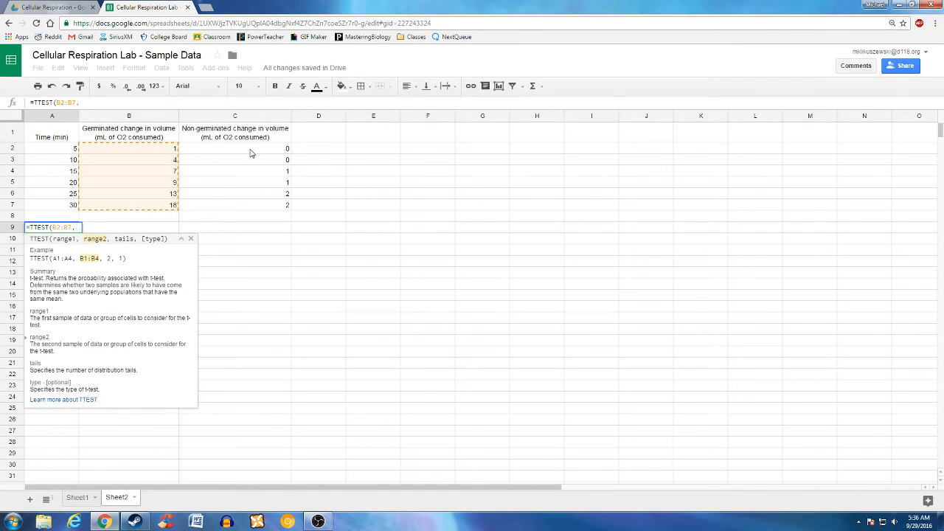
{"action": "left_click_drag", "start_coordinate": [250, 152], "coordinate": [248, 210]}
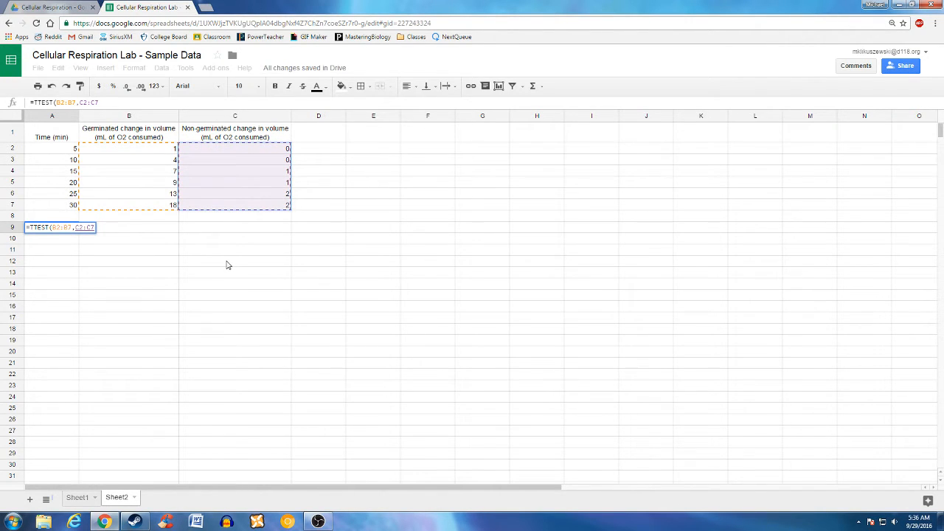
{"action": "type", "text": ","}
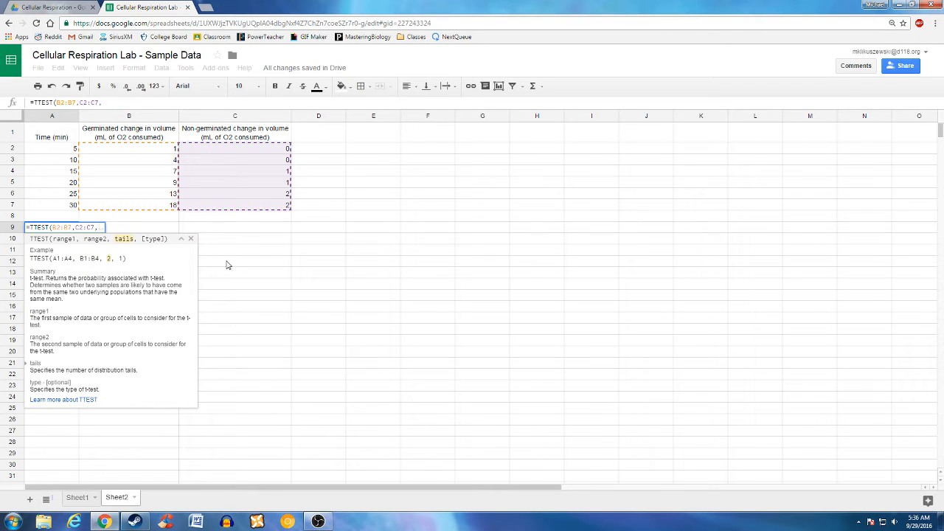
{"action": "type", "text": "1"}
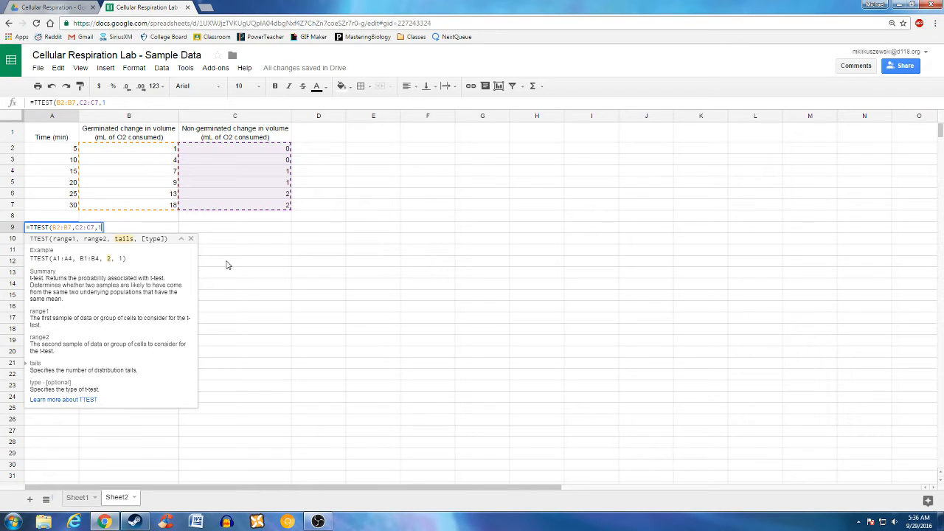
{"action": "type", "text": ",3"}
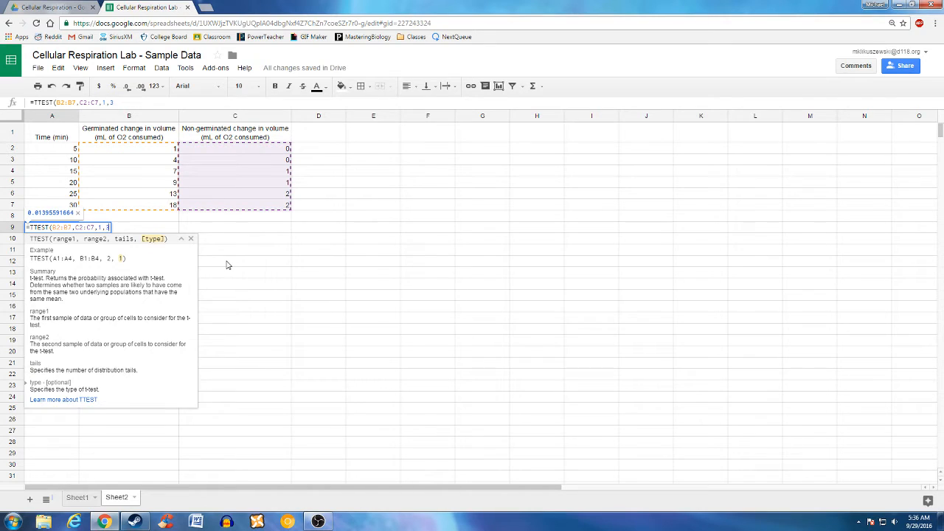
{"action": "type", "text": ")"}
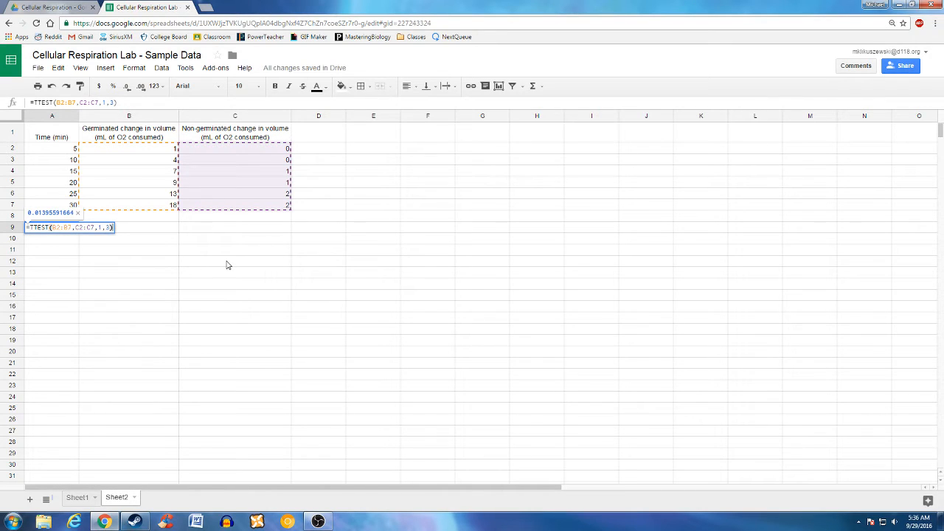
{"action": "key", "text": "Return"}
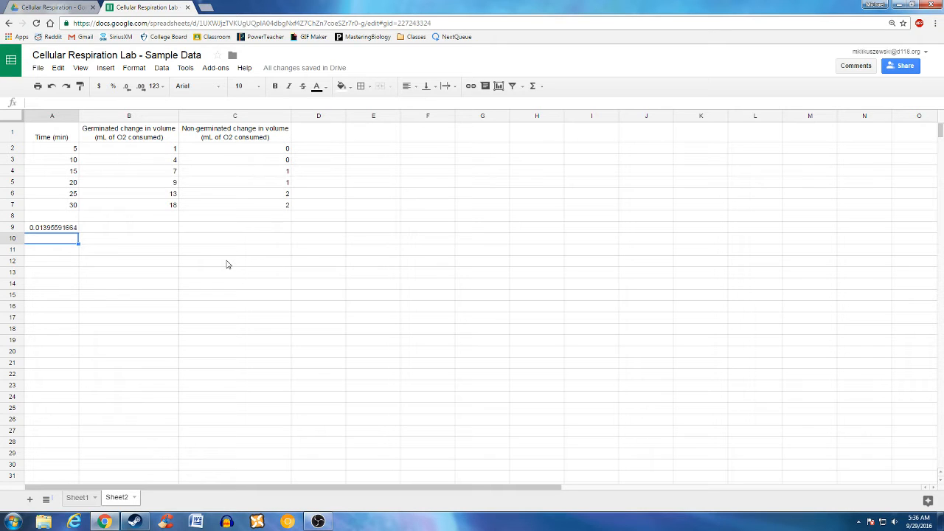
- Enter 0.05 in cell A11 below the p-value, then select A13
{"action": "key", "text": "Down"}
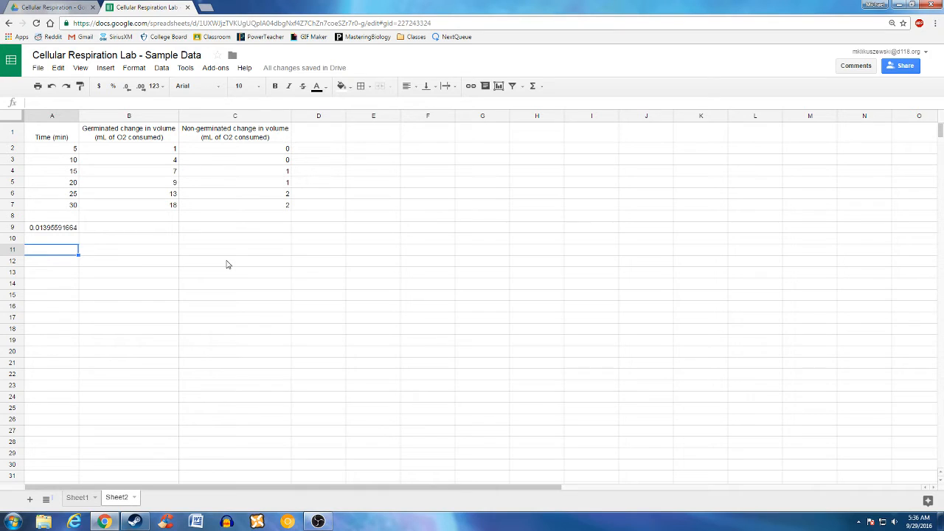
{"action": "type", "text": "0.05"}
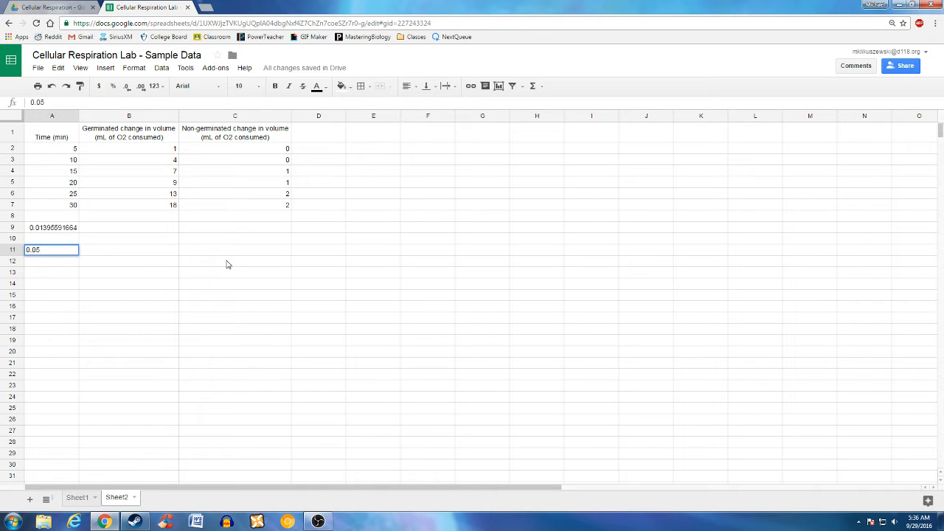
{"action": "key", "text": "Return"}
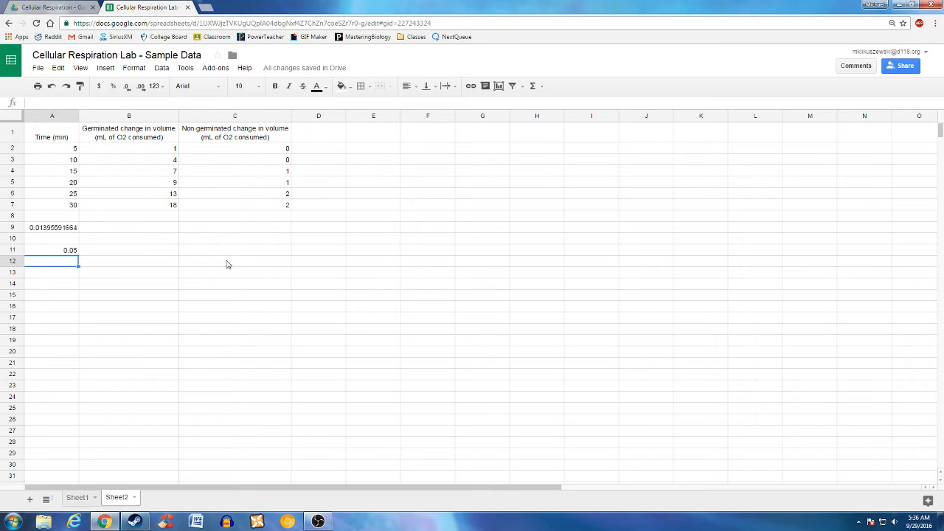
{"action": "left_click", "coordinate": [63, 276]}
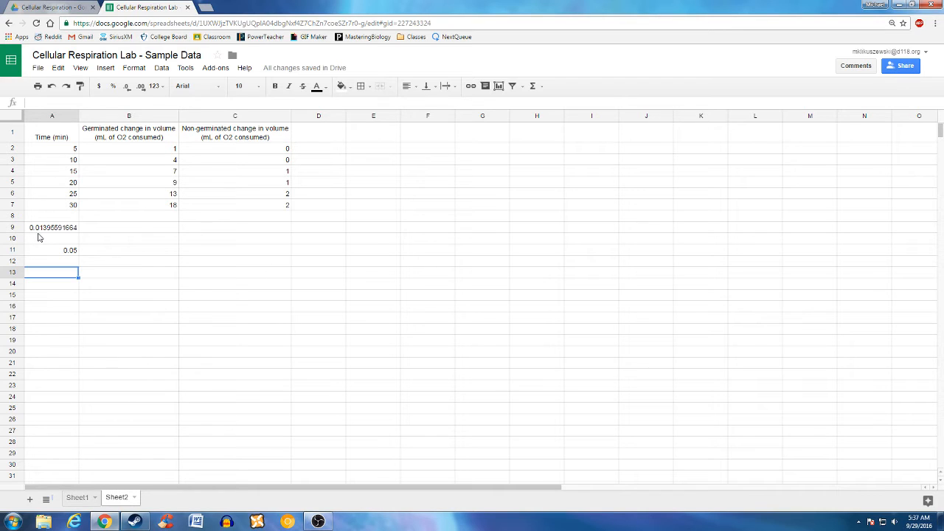
{"action": "left_click", "coordinate": [168, 151]}
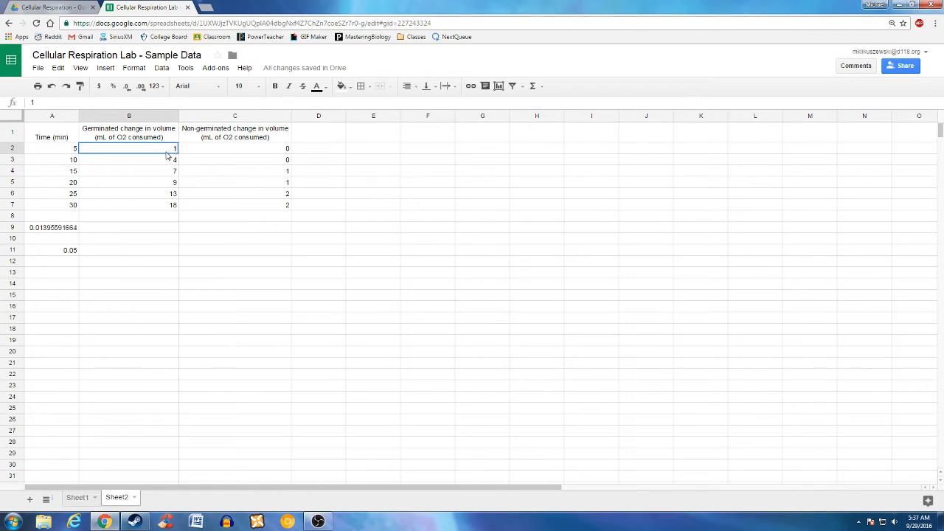
{"action": "left_click_drag", "start_coordinate": [167, 154], "coordinate": [169, 207]}
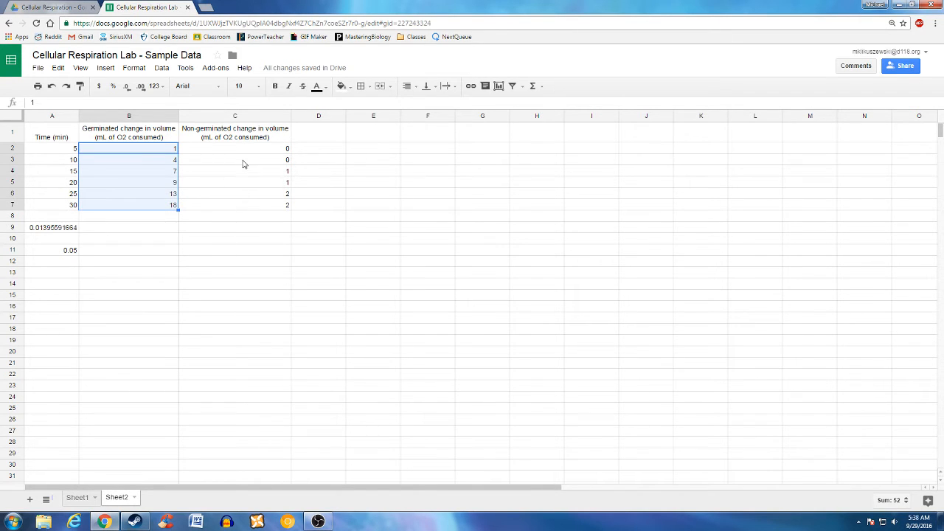
{"action": "left_click", "coordinate": [166, 243]}
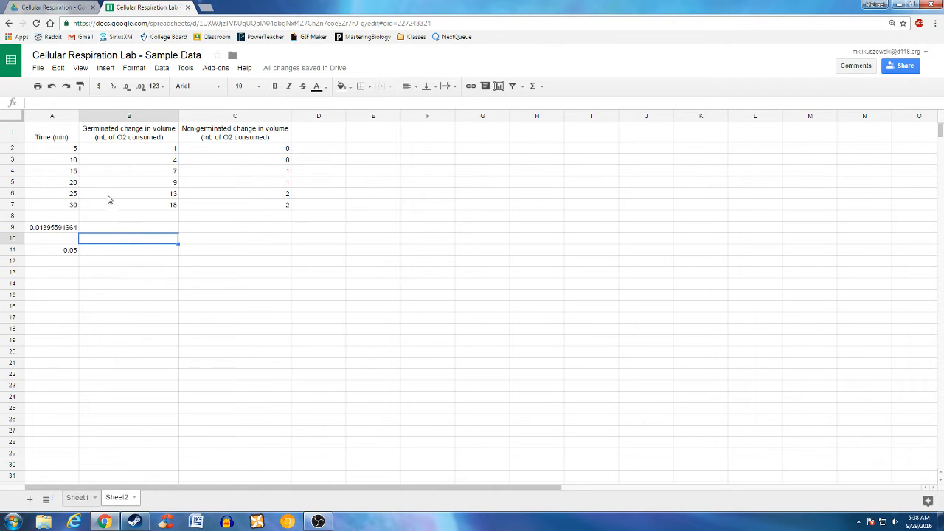
{"action": "left_click", "coordinate": [61, 137]}
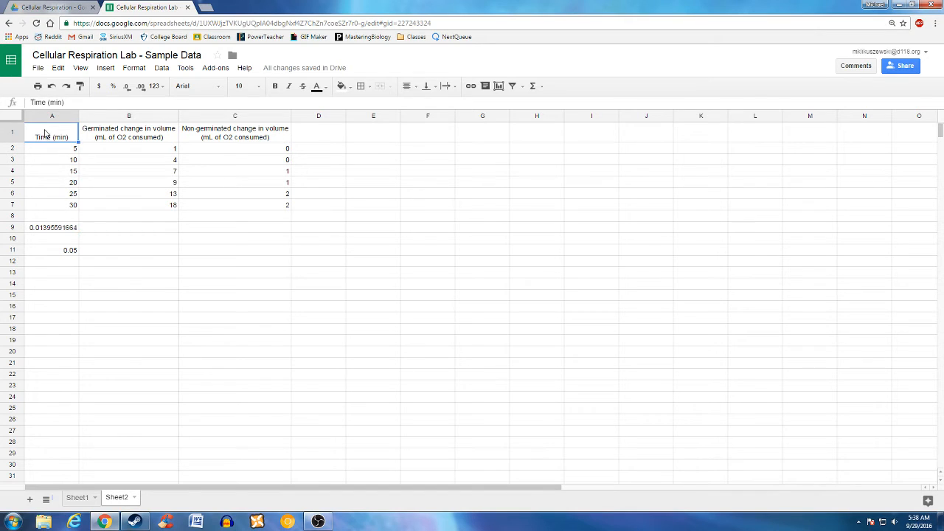
{"action": "left_click_drag", "start_coordinate": [59, 139], "coordinate": [225, 208]}
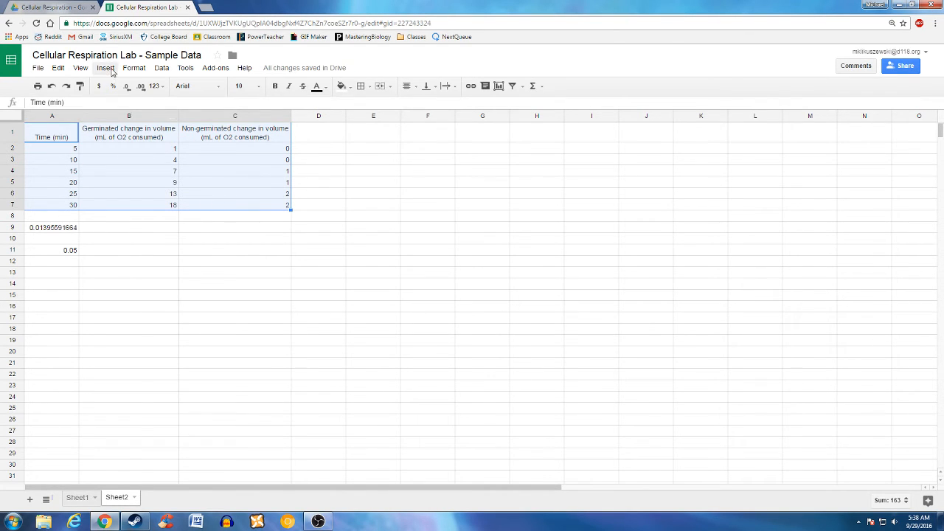
- Insert a chart from the selected data and change its type to Scatter
{"action": "left_click", "coordinate": [110, 70]}
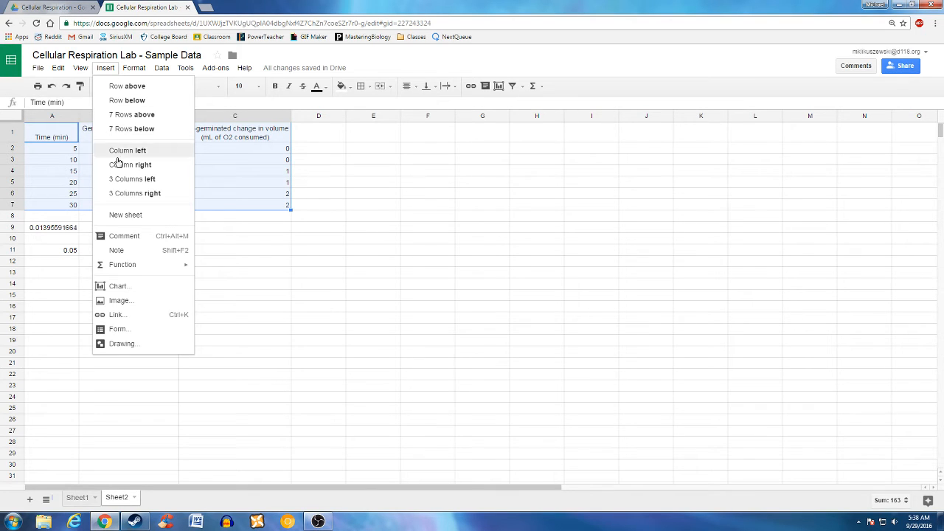
{"action": "left_click", "coordinate": [128, 288]}
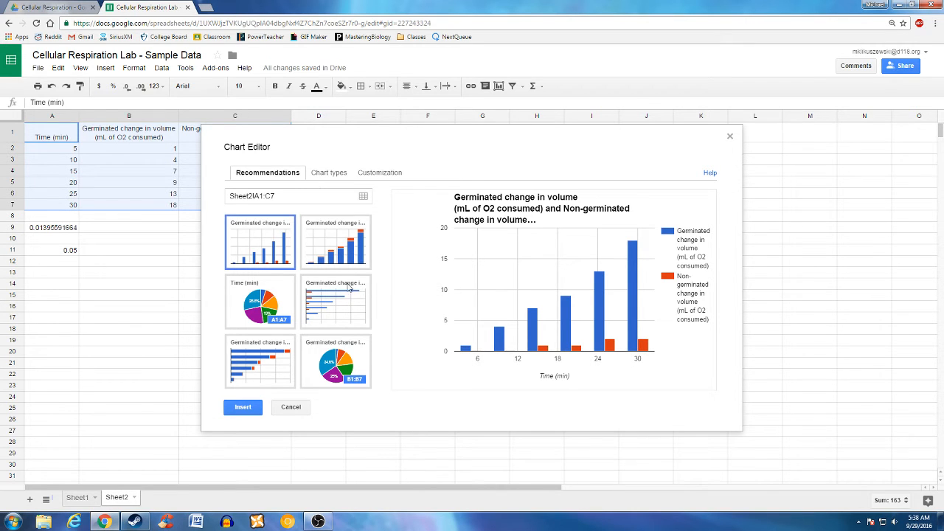
{"action": "left_click", "coordinate": [332, 174]}
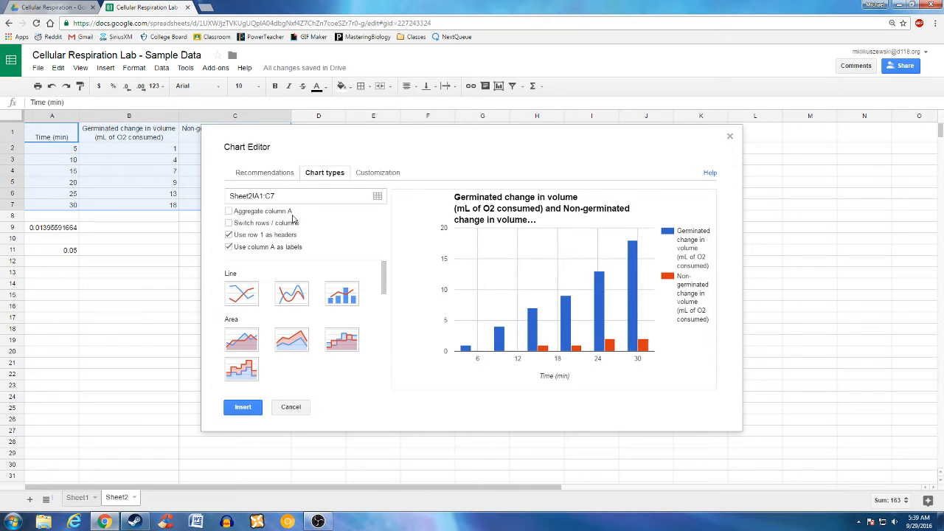
{"action": "scroll", "coordinate": [321, 303], "scroll_direction": "down", "scroll_amount": 3}
{"action": "scroll", "coordinate": [321, 304], "scroll_direction": "down", "scroll_amount": 3}
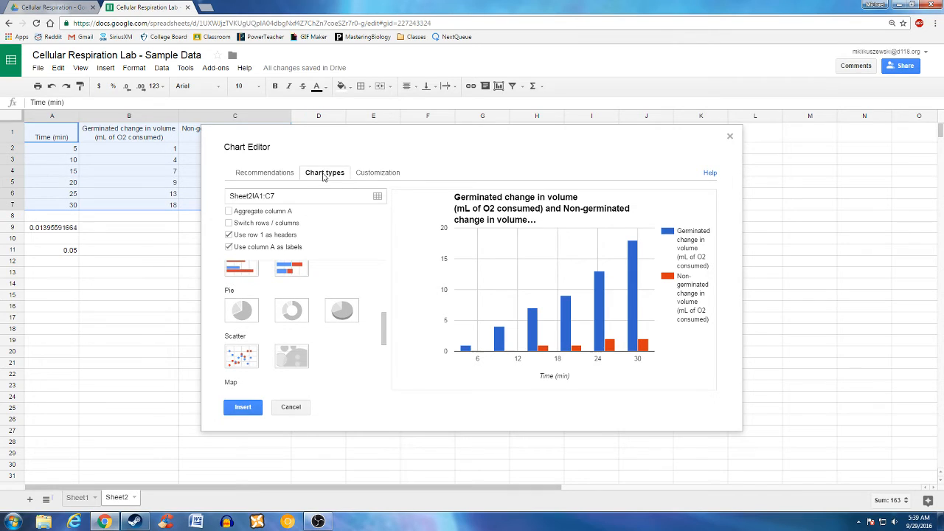
{"action": "left_click", "coordinate": [246, 360]}
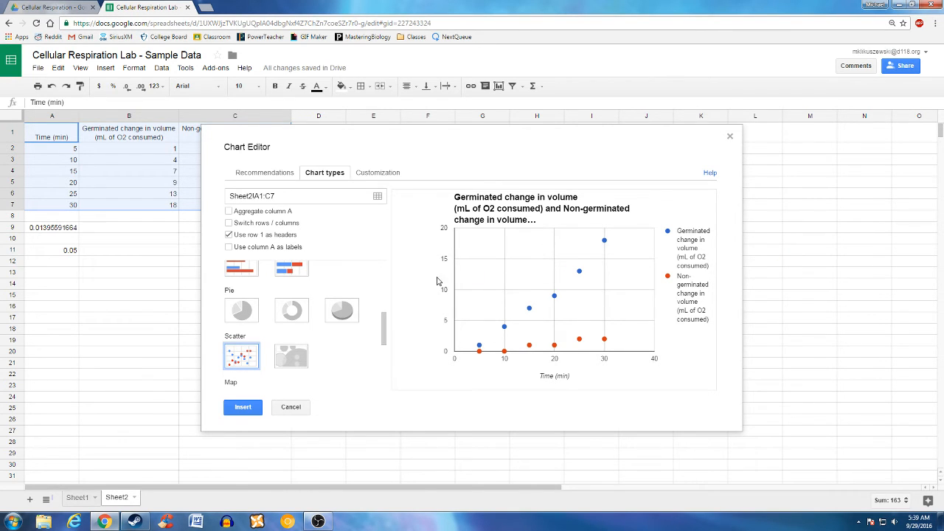
- Show the chart's Customization settings and put the cursor in the chart title
{"action": "left_click", "coordinate": [379, 177]}
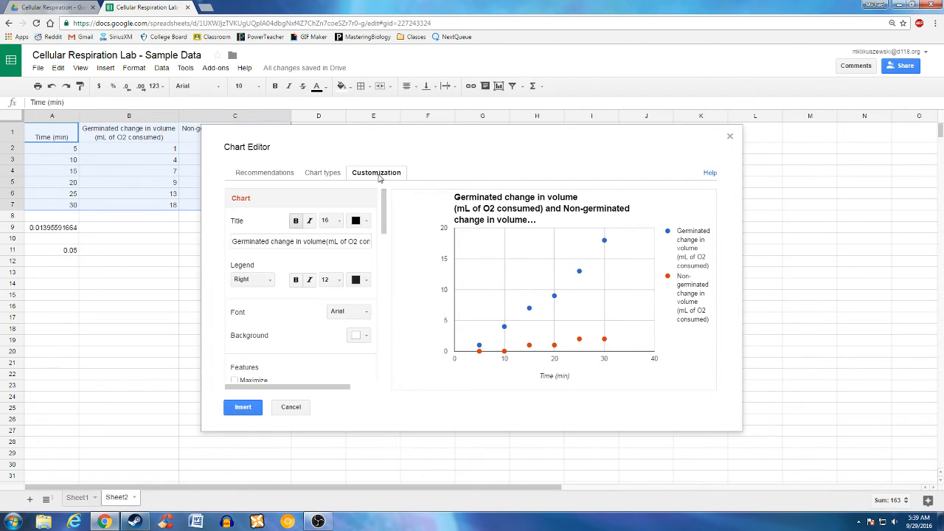
{"action": "double_click", "coordinate": [299, 241]}
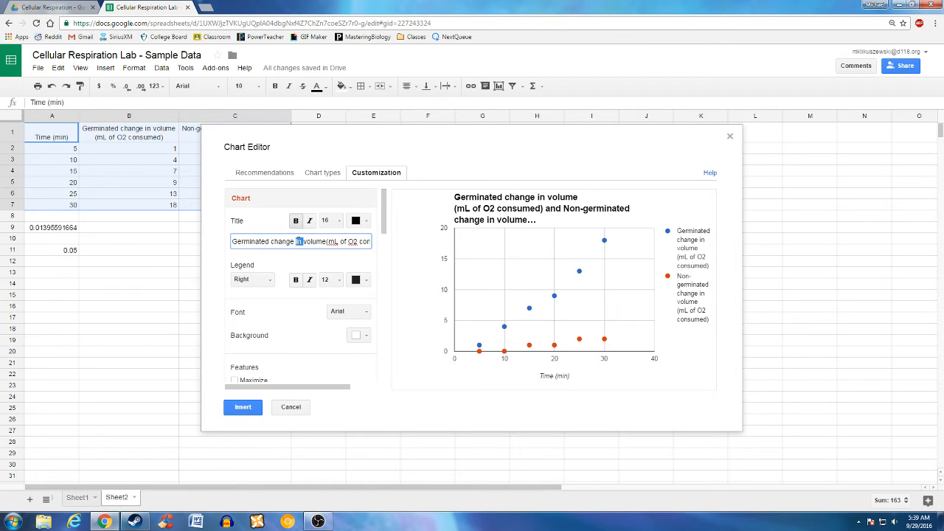
{"action": "left_click", "coordinate": [299, 241]}
- Switch the axis settings to the horizontal axis and select its Time (min) title
{"action": "scroll", "coordinate": [316, 291], "scroll_direction": "down", "scroll_amount": 3}
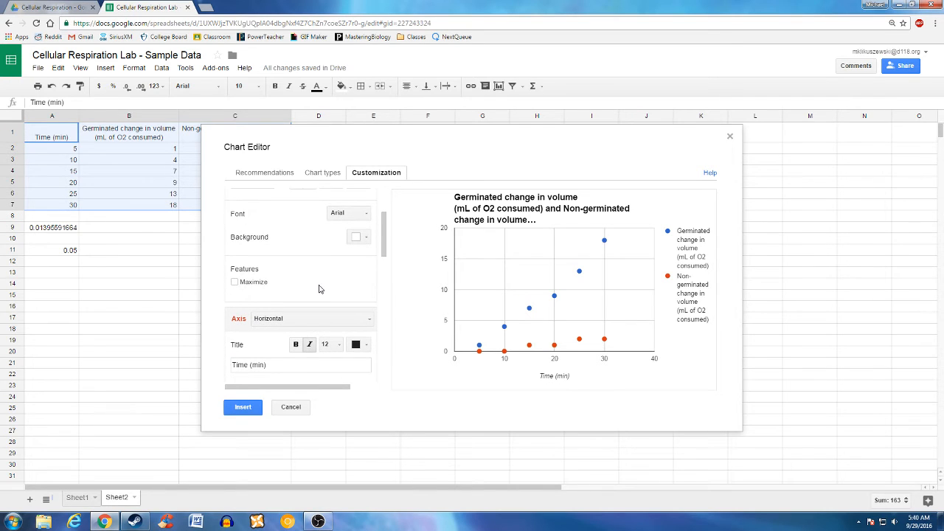
{"action": "scroll", "coordinate": [320, 284], "scroll_direction": "down", "scroll_amount": 1}
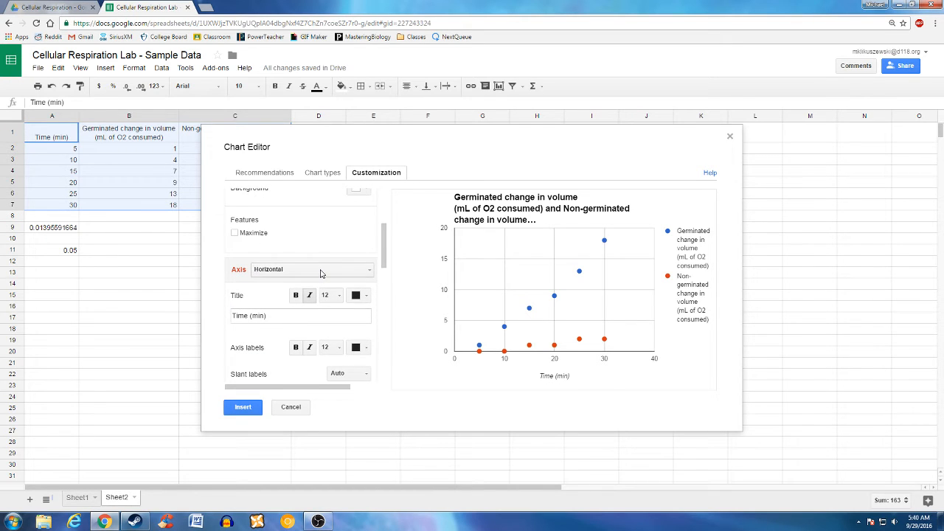
{"action": "scroll", "coordinate": [320, 274], "scroll_direction": "down", "scroll_amount": 1}
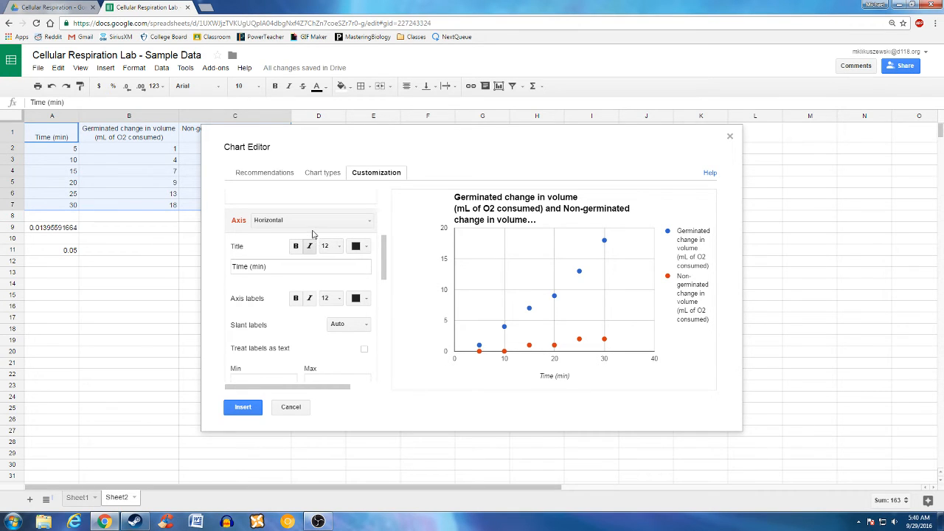
{"action": "scroll", "coordinate": [312, 233], "scroll_direction": "down", "scroll_amount": 1}
{"action": "scroll", "coordinate": [313, 234], "scroll_direction": "up", "scroll_amount": 1}
{"action": "left_click", "coordinate": [319, 221]}
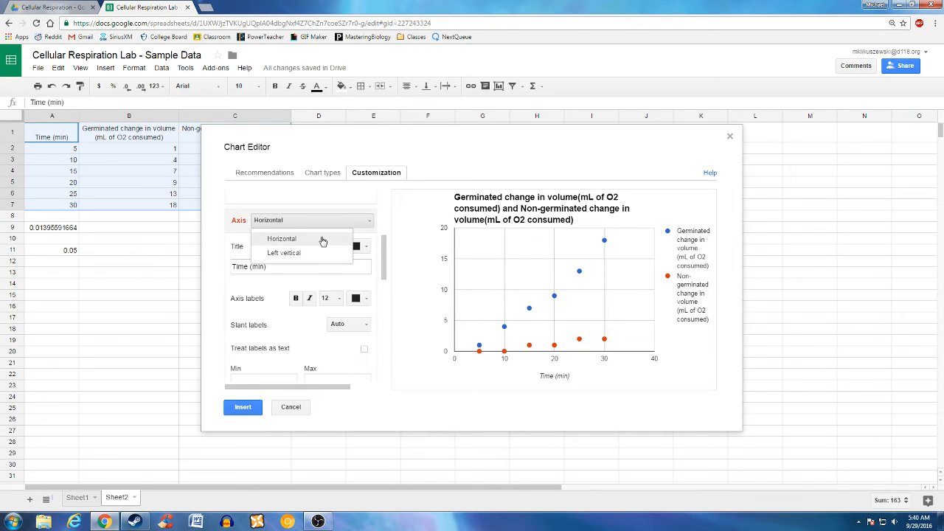
{"action": "left_click", "coordinate": [322, 239]}
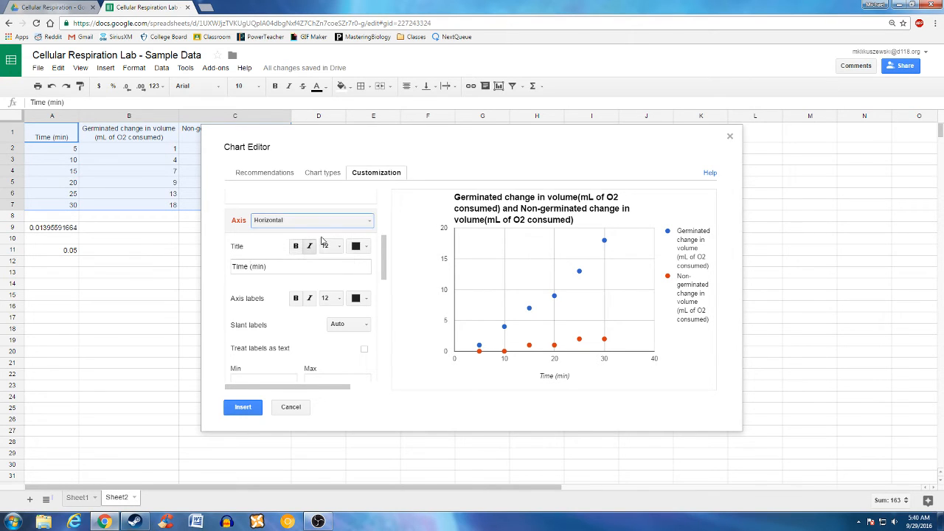
{"action": "left_click", "coordinate": [278, 268]}
{"action": "mouse_move", "coordinate": [278, 269]}
{"action": "left_mouse_down"}
{"action": "mouse_move", "coordinate": [219, 264]}
{"action": "mouse_move", "coordinate": [281, 266]}
{"action": "left_mouse_up"}
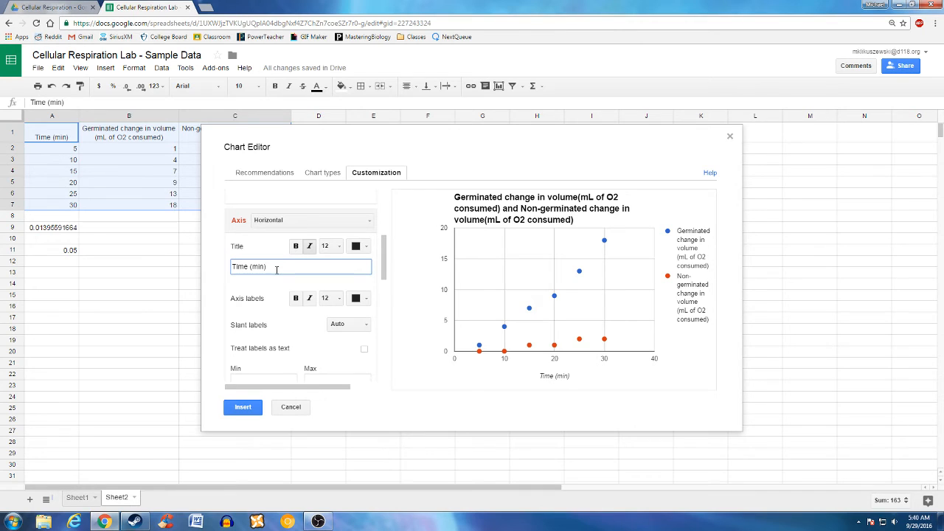
- Set the horizontal axis major gridline colour to None
{"action": "scroll", "coordinate": [276, 269], "scroll_direction": "down", "scroll_amount": 3}
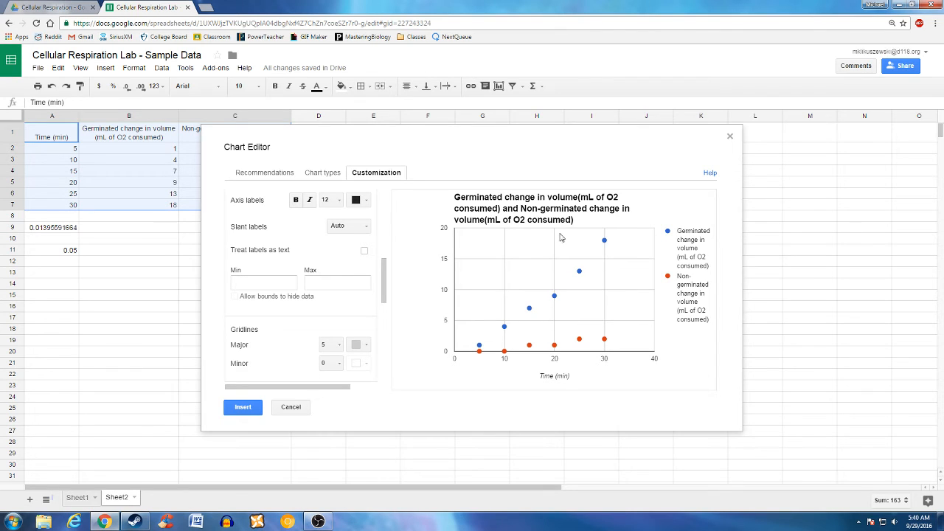
{"action": "left_click", "coordinate": [357, 344]}
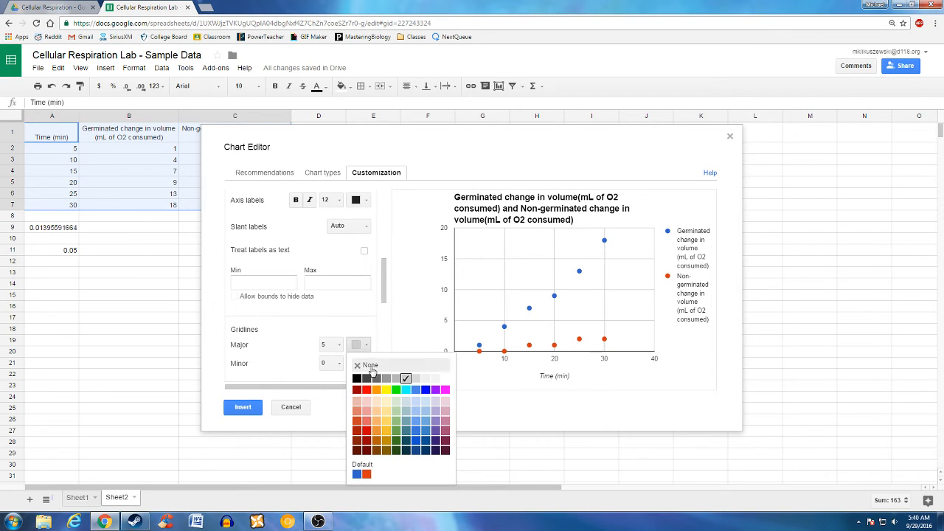
{"action": "left_click", "coordinate": [371, 366]}
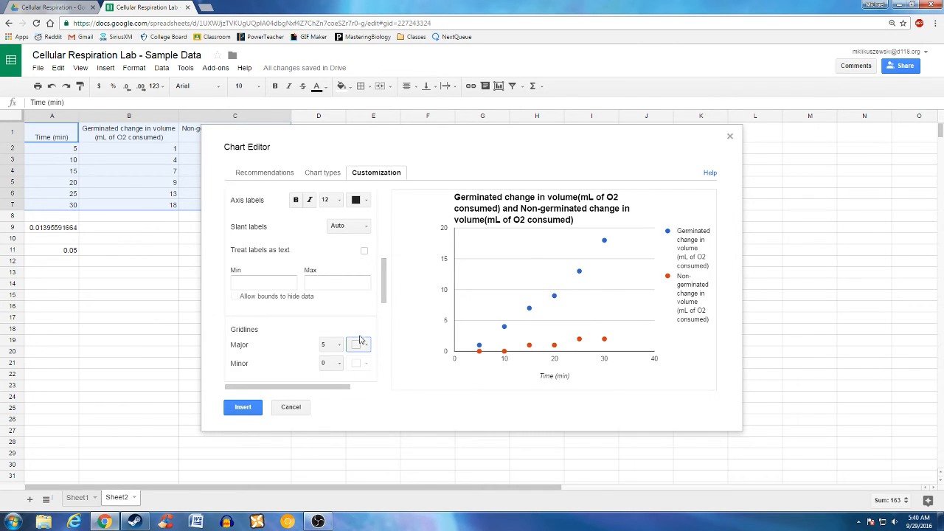
{"action": "scroll", "coordinate": [331, 302], "scroll_direction": "down", "scroll_amount": 2}
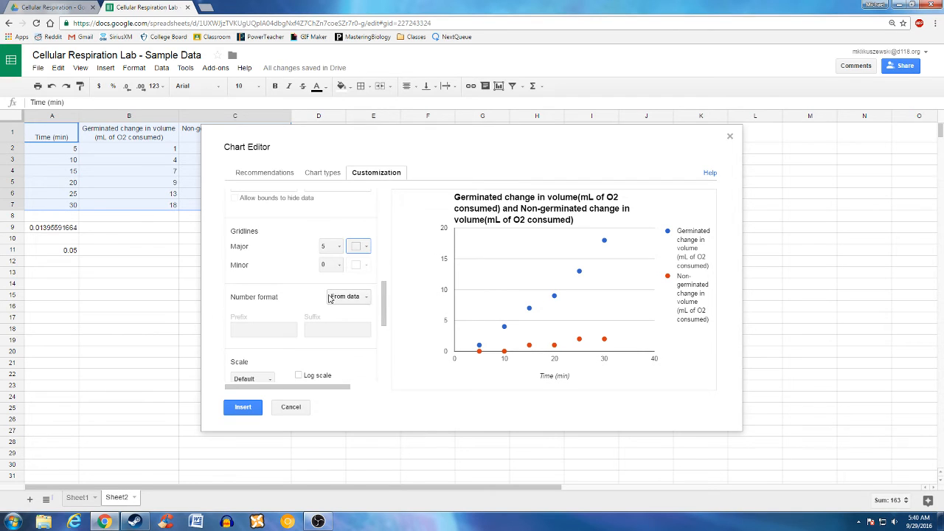
- Title the left vertical axis 'mL of O2 consumed'
{"action": "scroll", "coordinate": [339, 276], "scroll_direction": "down", "scroll_amount": 1}
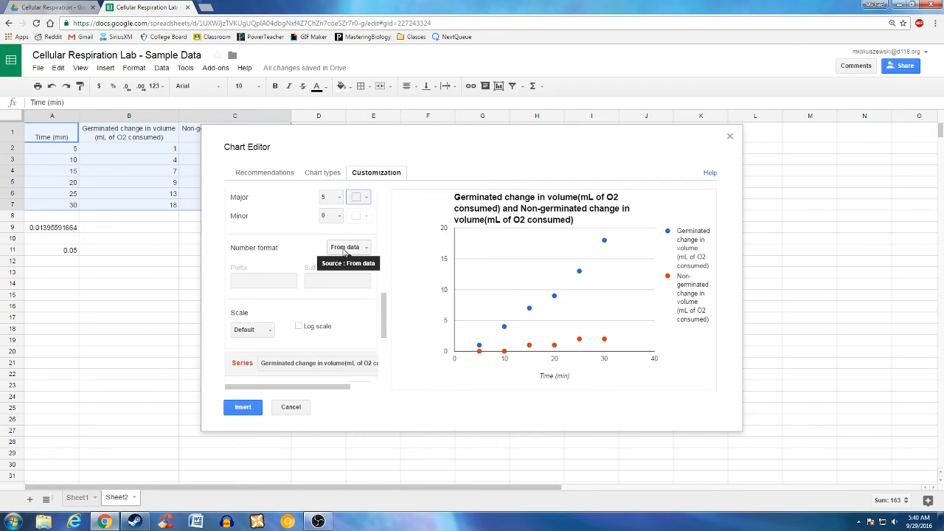
{"action": "scroll", "coordinate": [343, 252], "scroll_direction": "down", "scroll_amount": 1}
{"action": "scroll", "coordinate": [342, 254], "scroll_direction": "up", "scroll_amount": 1}
{"action": "scroll", "coordinate": [325, 270], "scroll_direction": "up", "scroll_amount": 6}
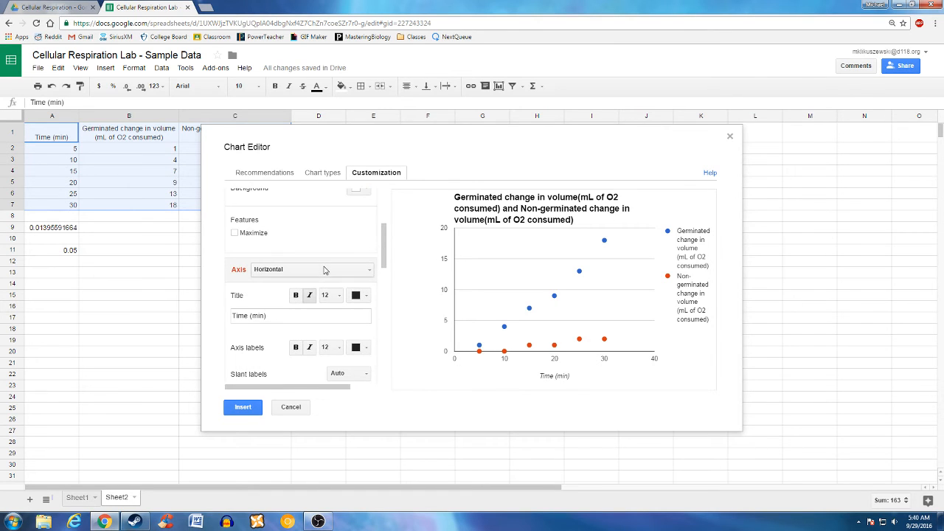
{"action": "left_click", "coordinate": [317, 274]}
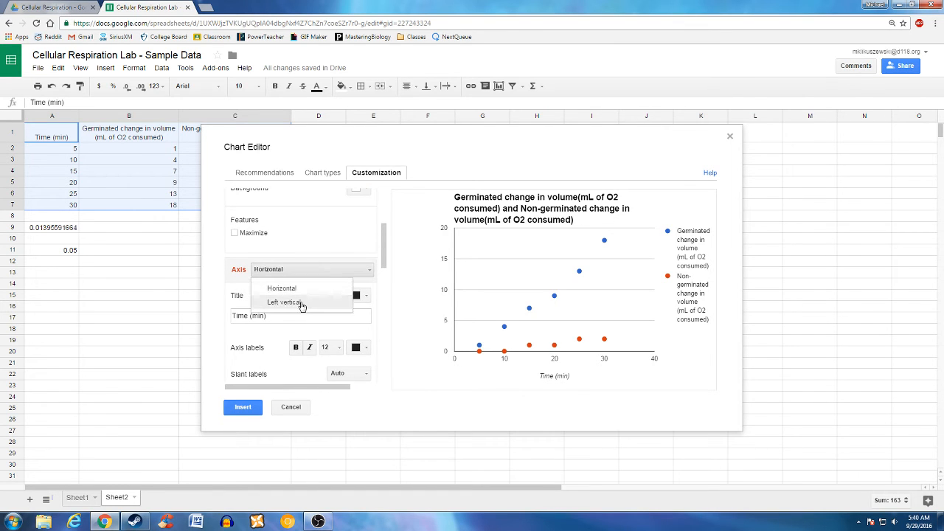
{"action": "left_click", "coordinate": [301, 304]}
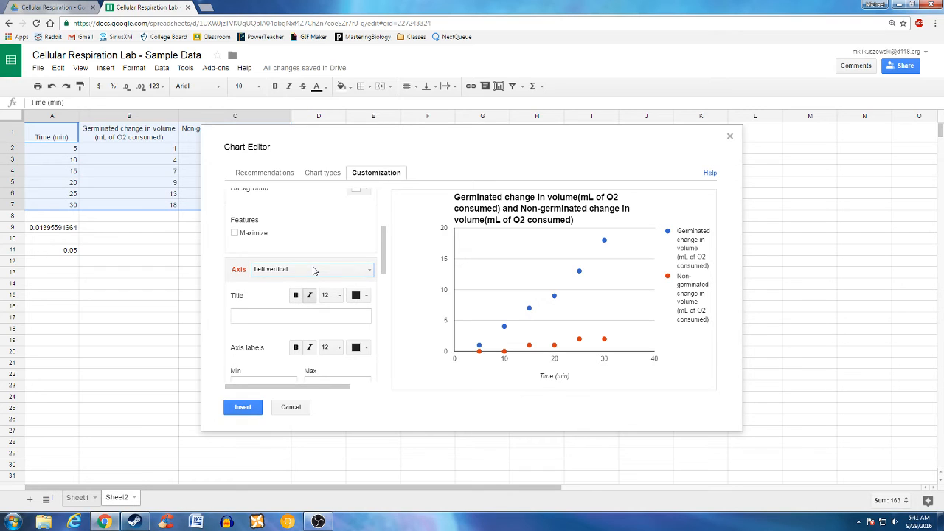
{"action": "left_click", "coordinate": [297, 314]}
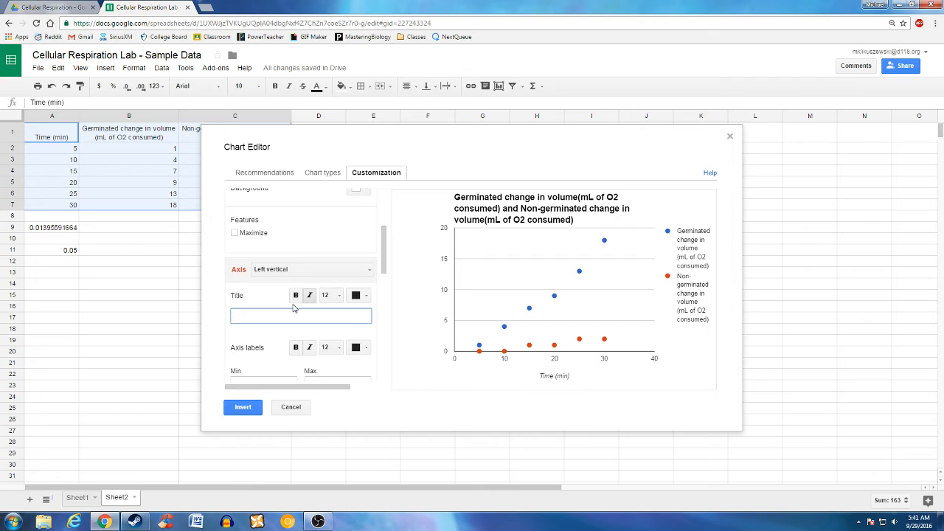
{"action": "type", "text": "of O2 consumed"}
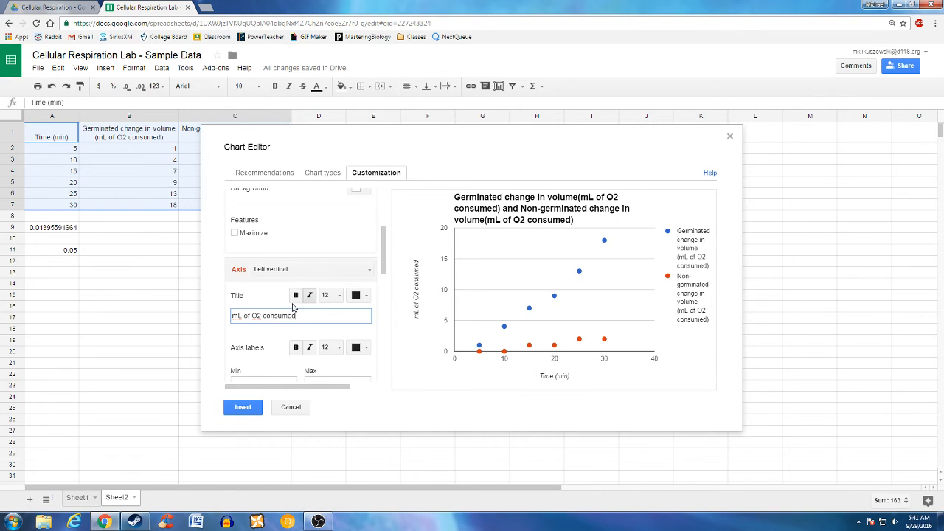
{"action": "scroll", "coordinate": [330, 262], "scroll_direction": "down", "scroll_amount": 1}
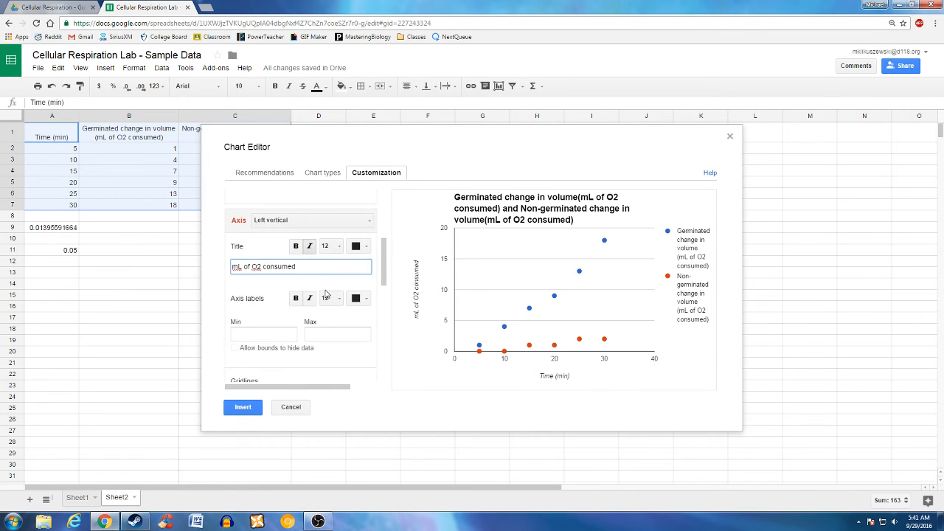
{"action": "scroll", "coordinate": [328, 284], "scroll_direction": "down", "scroll_amount": 1}
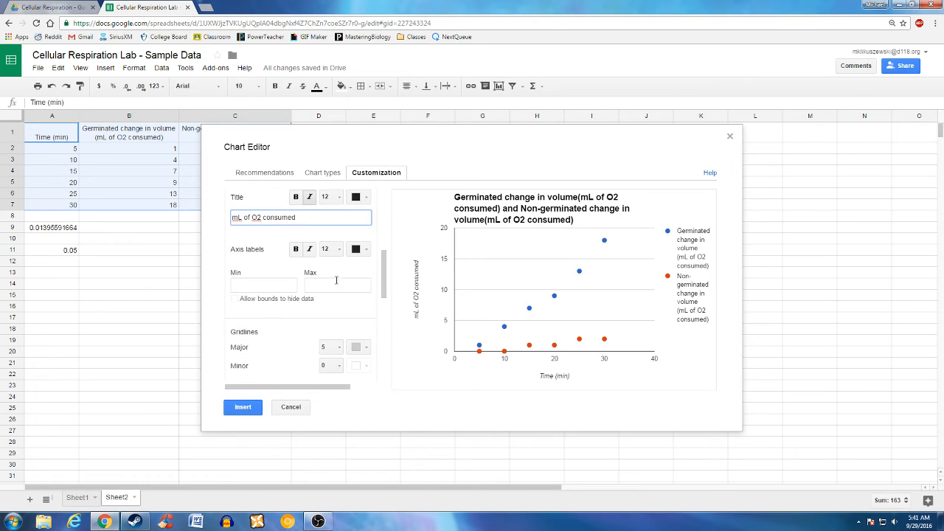
- Give the vertical axis major gridlines no colour and a count of 10
{"action": "left_click", "coordinate": [359, 348]}
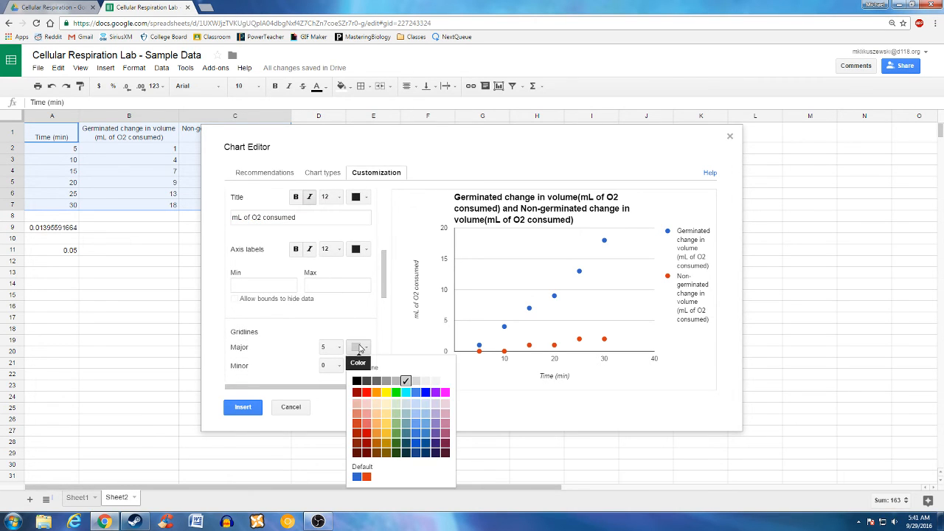
{"action": "left_click", "coordinate": [369, 366]}
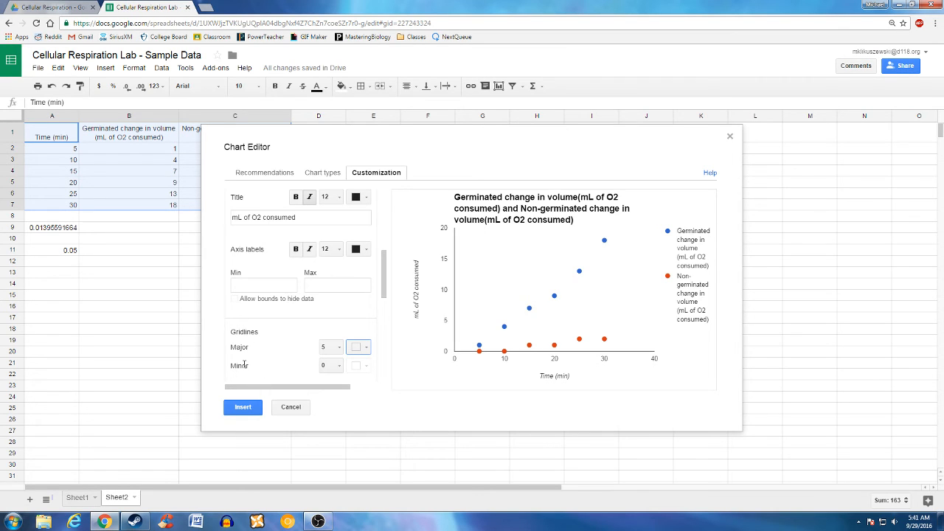
{"action": "left_click", "coordinate": [329, 347]}
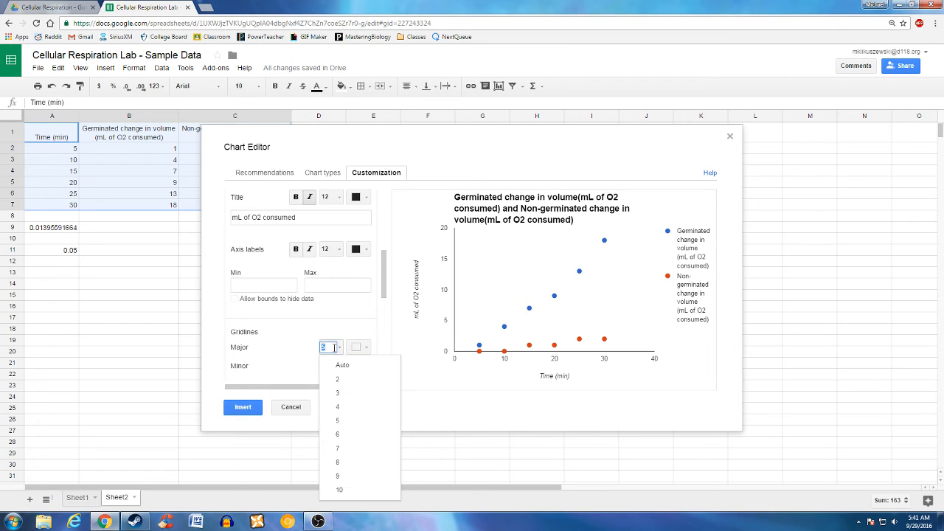
{"action": "left_click", "coordinate": [296, 352]}
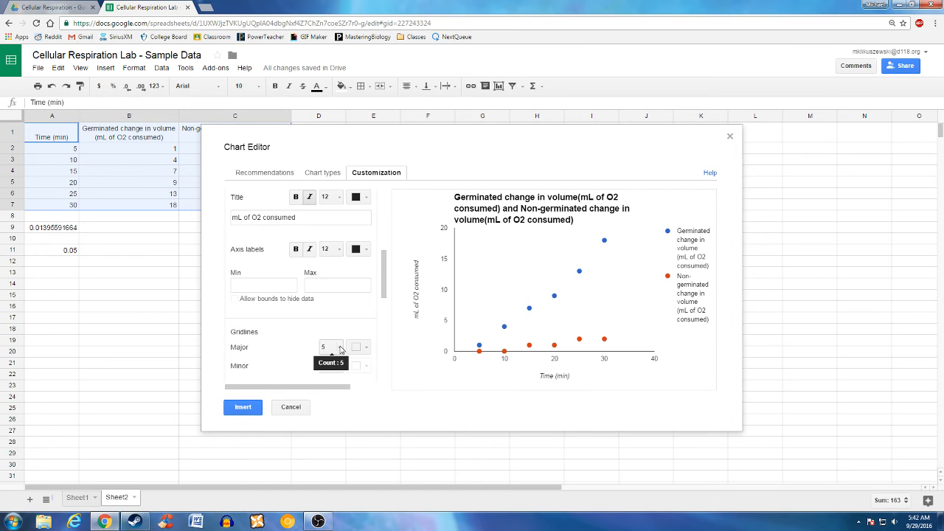
{"action": "left_click", "coordinate": [337, 347]}
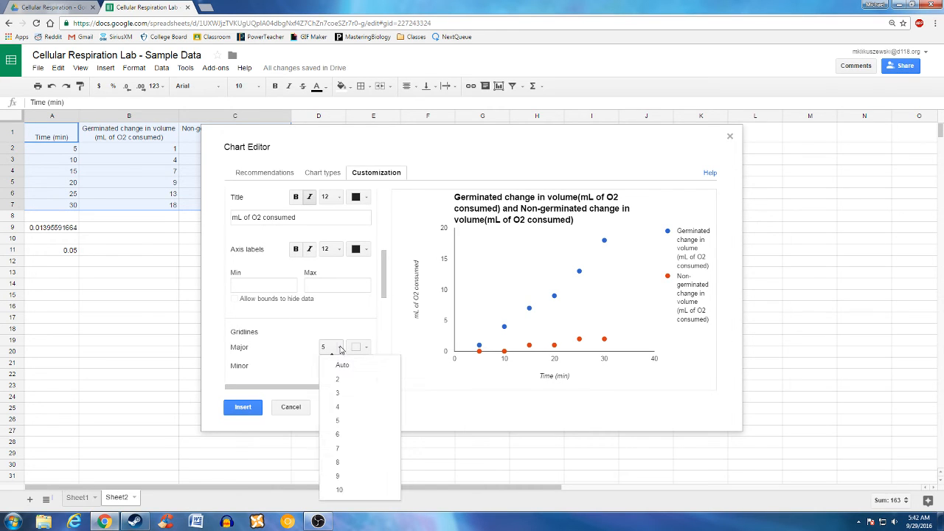
{"action": "left_click", "coordinate": [339, 490]}
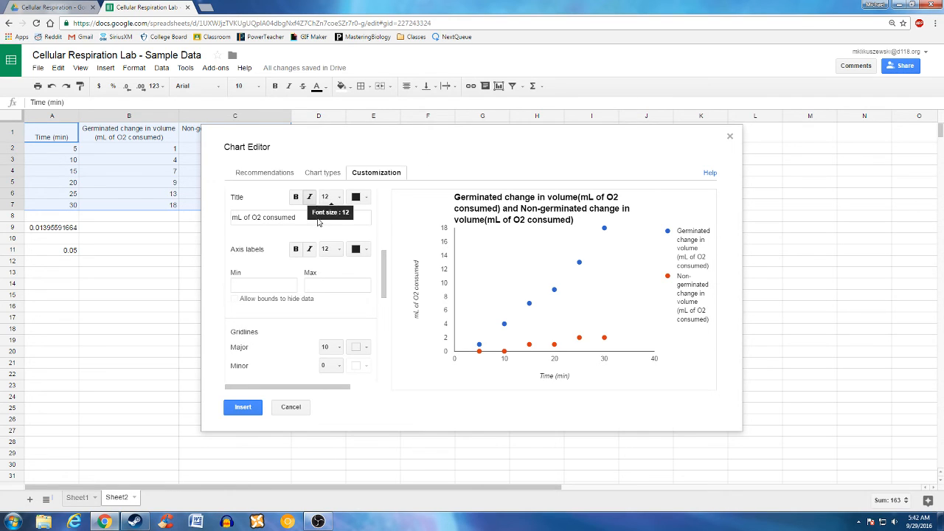
- Set 10 major gridlines on the horizontal time axis, labelled 0 to 36 by 4
{"action": "scroll", "coordinate": [276, 240], "scroll_direction": "up", "scroll_amount": 1}
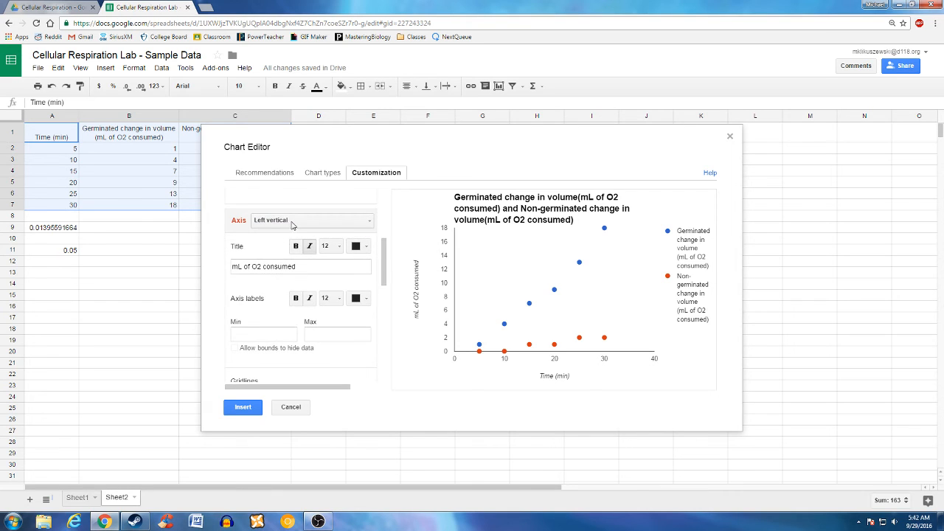
{"action": "left_click", "coordinate": [292, 222]}
{"action": "left_click", "coordinate": [296, 240]}
{"action": "scroll", "coordinate": [323, 290], "scroll_direction": "down", "scroll_amount": 2}
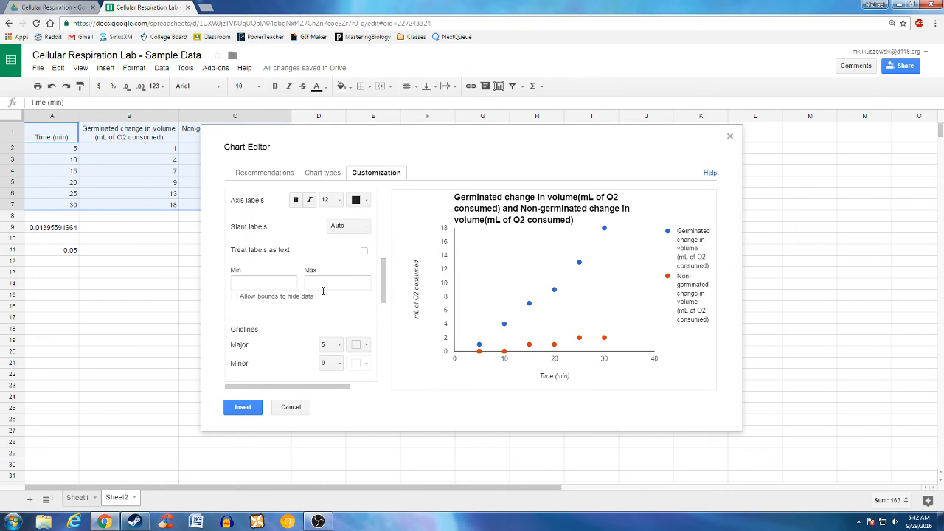
{"action": "left_click", "coordinate": [334, 344]}
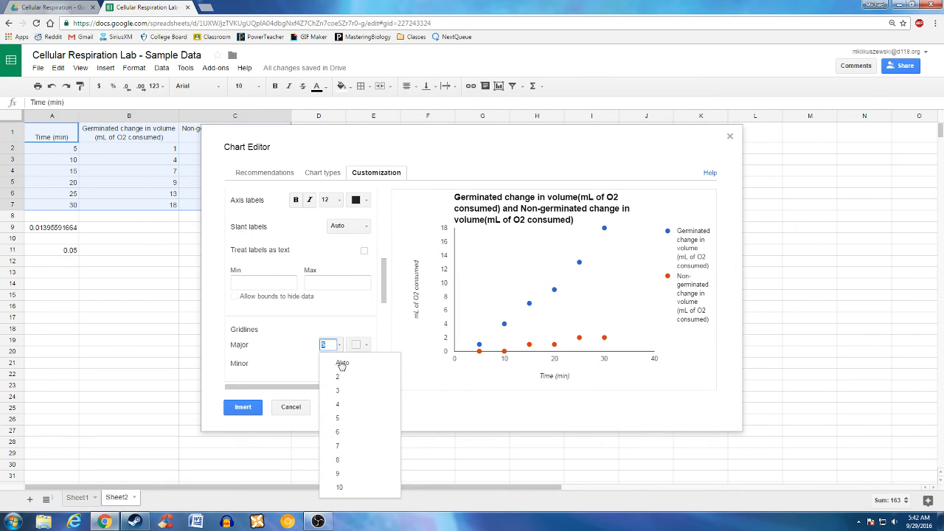
{"action": "left_click", "coordinate": [338, 487]}
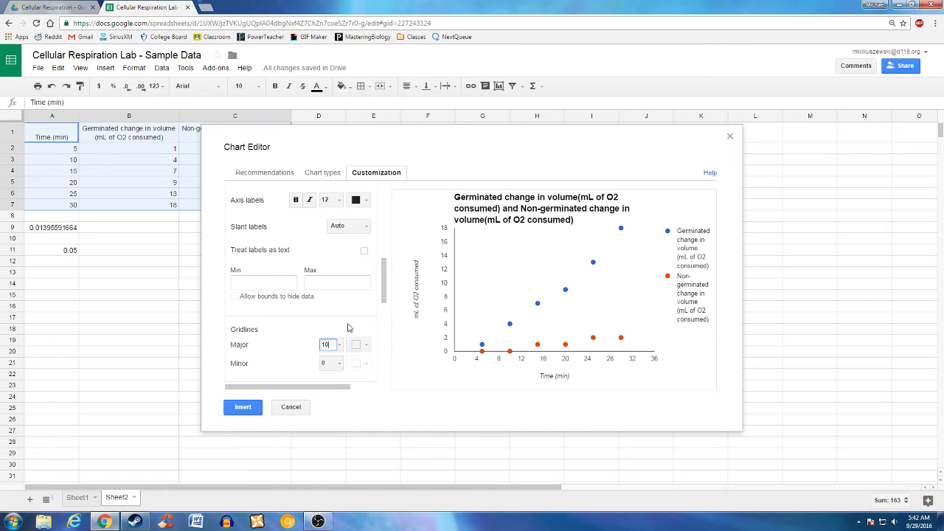
{"action": "scroll", "coordinate": [343, 317], "scroll_direction": "down", "scroll_amount": 1}
{"action": "scroll", "coordinate": [343, 317], "scroll_direction": "down", "scroll_amount": 3}
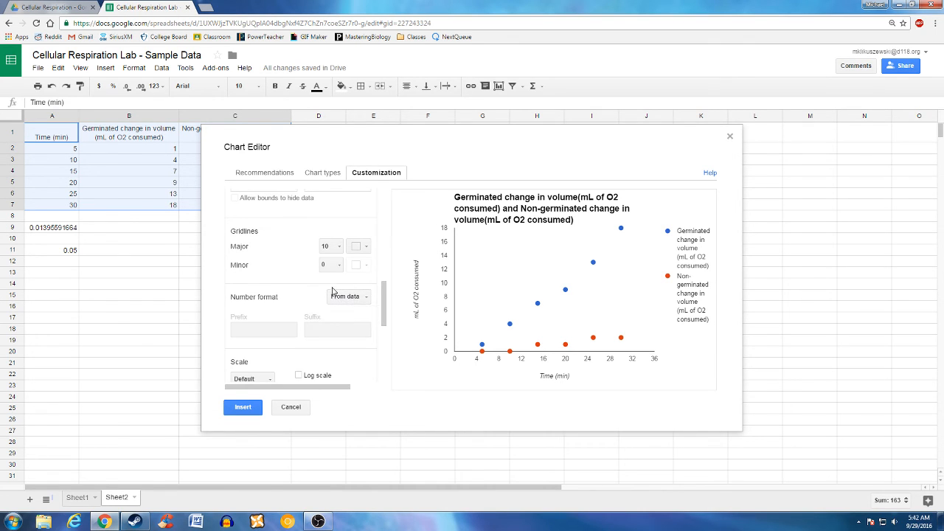
{"action": "scroll", "coordinate": [331, 293], "scroll_direction": "down", "scroll_amount": 2}
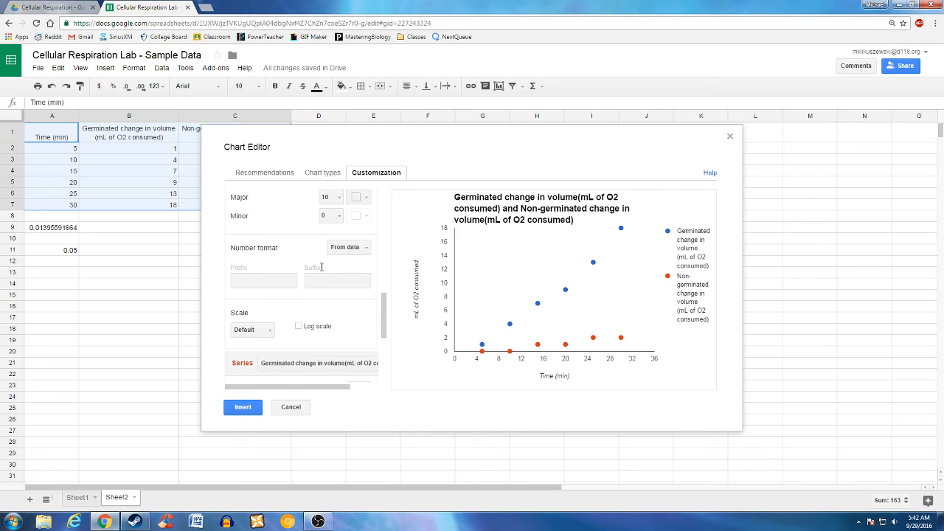
{"action": "scroll", "coordinate": [324, 280], "scroll_direction": "down", "scroll_amount": 4}
{"action": "scroll", "coordinate": [320, 266], "scroll_direction": "down", "scroll_amount": 2}
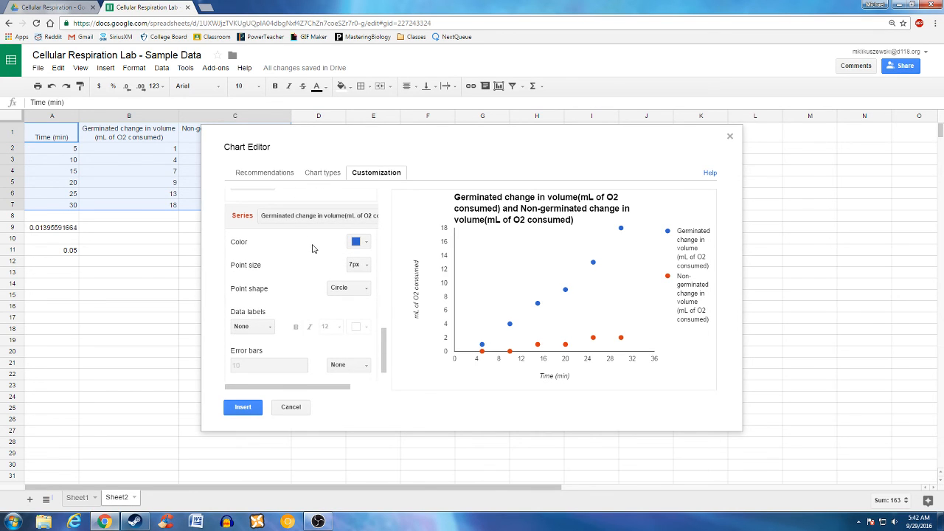
{"action": "left_click", "coordinate": [279, 216]}
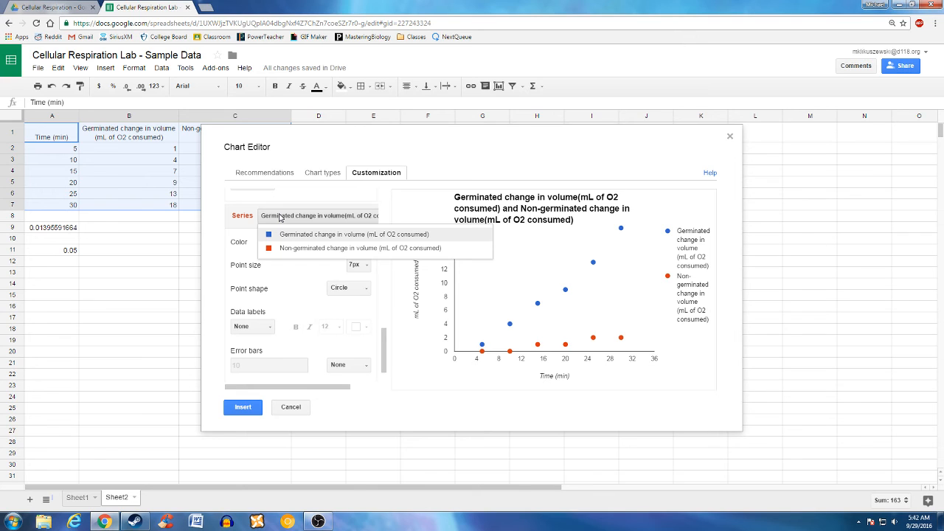
{"action": "left_click", "coordinate": [289, 234]}
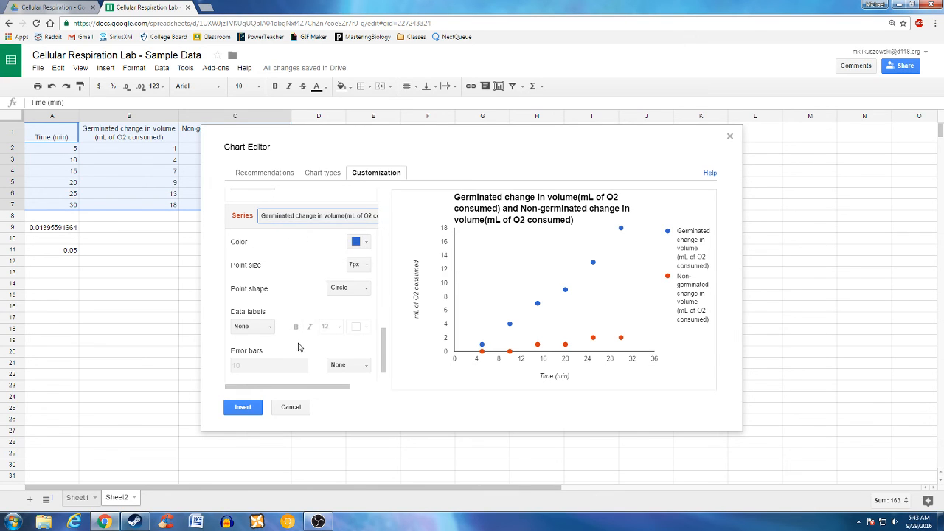
{"action": "scroll", "coordinate": [316, 293], "scroll_direction": "down", "scroll_amount": 1}
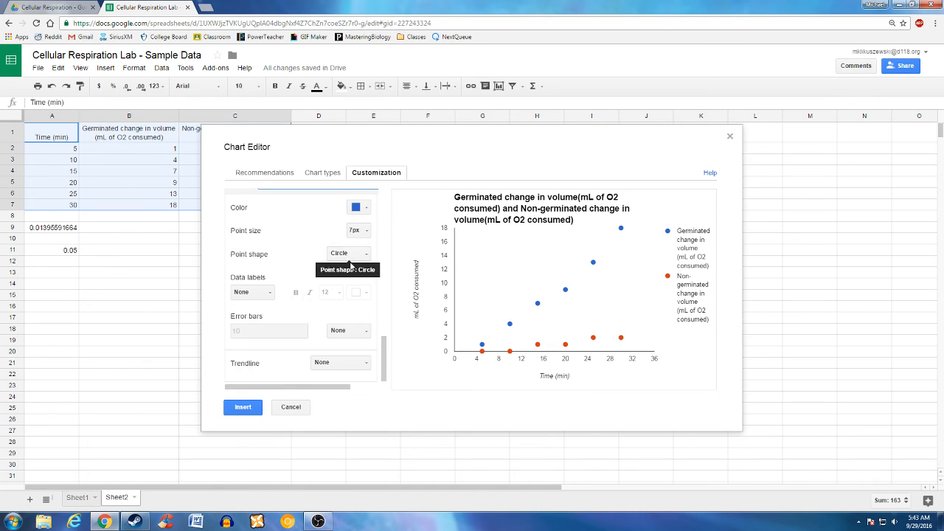
{"action": "left_click", "coordinate": [356, 256]}
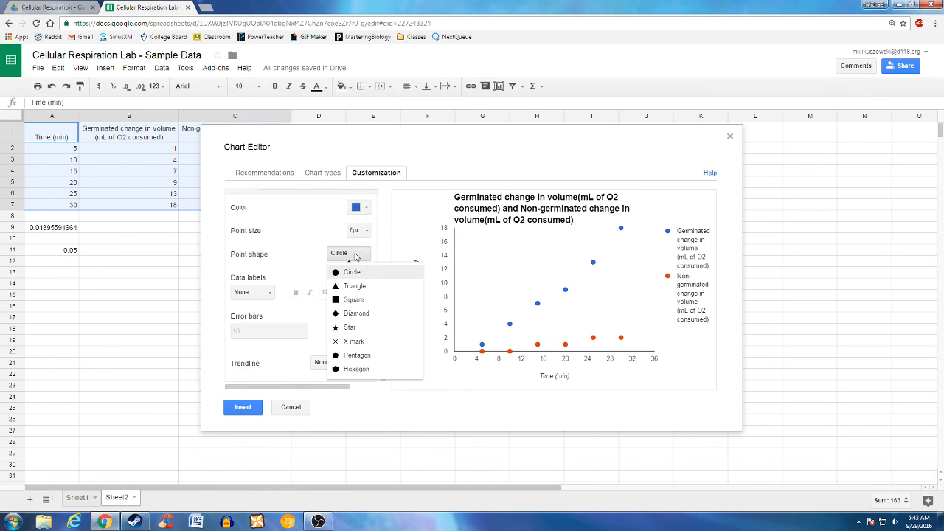
{"action": "left_click", "coordinate": [356, 254]}
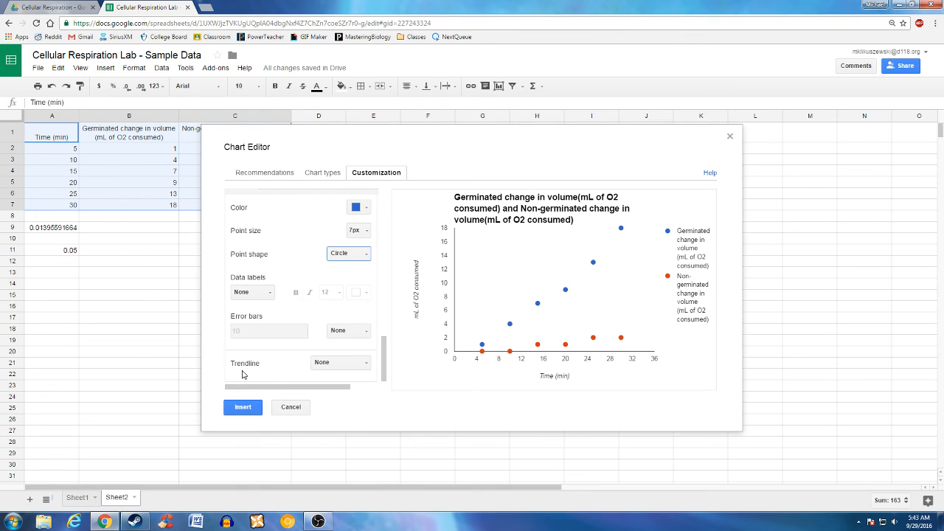
- Add a linear trendline to the Germinated series with its label set to None
{"action": "left_click", "coordinate": [327, 364]}
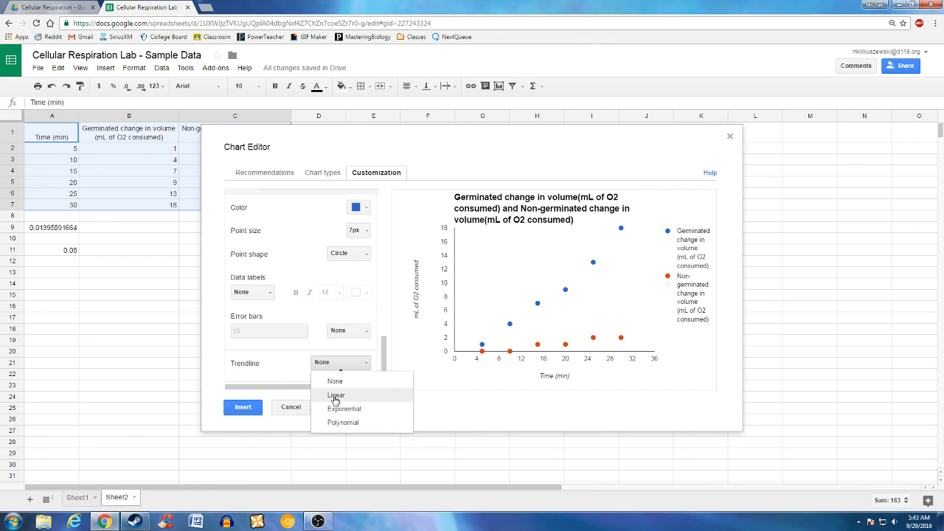
{"action": "left_click", "coordinate": [336, 397]}
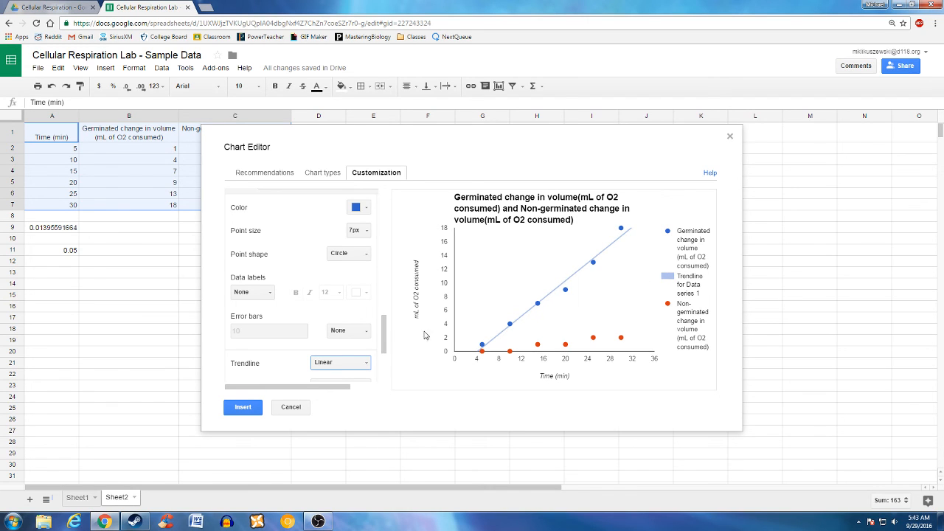
{"action": "scroll", "coordinate": [347, 308], "scroll_direction": "down", "scroll_amount": 2}
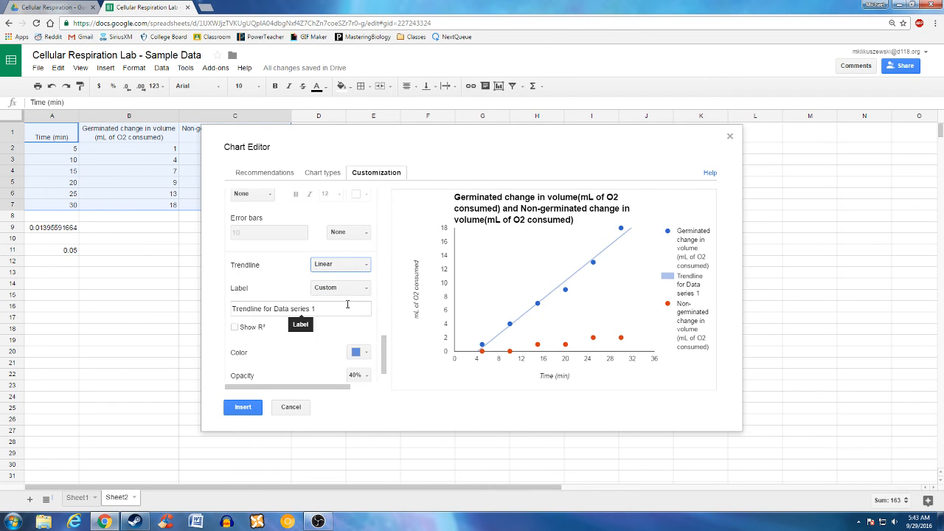
{"action": "left_click", "coordinate": [354, 288]}
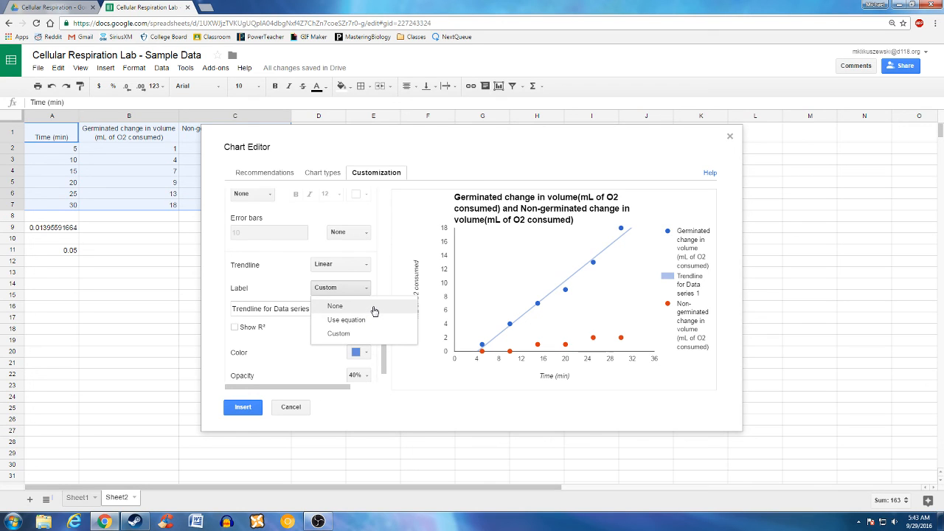
{"action": "left_click", "coordinate": [375, 311]}
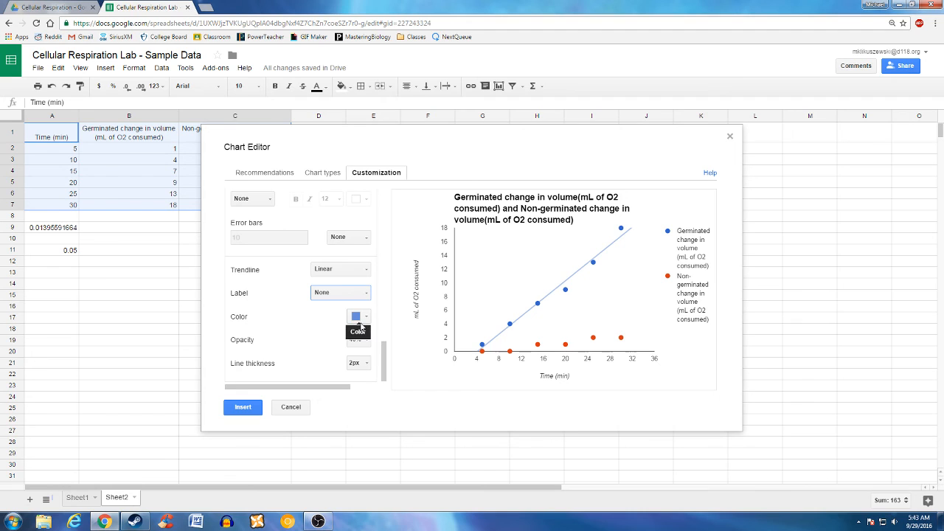
- Add a linear trendline to the Non-germinated series with its label set to None
{"action": "scroll", "coordinate": [310, 265], "scroll_direction": "up", "scroll_amount": 1}
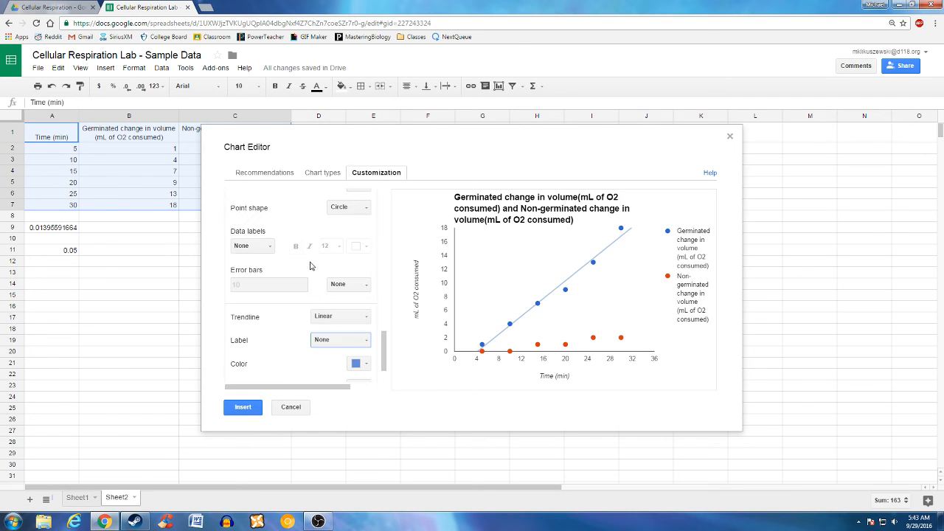
{"action": "scroll", "coordinate": [321, 251], "scroll_direction": "up", "scroll_amount": 1}
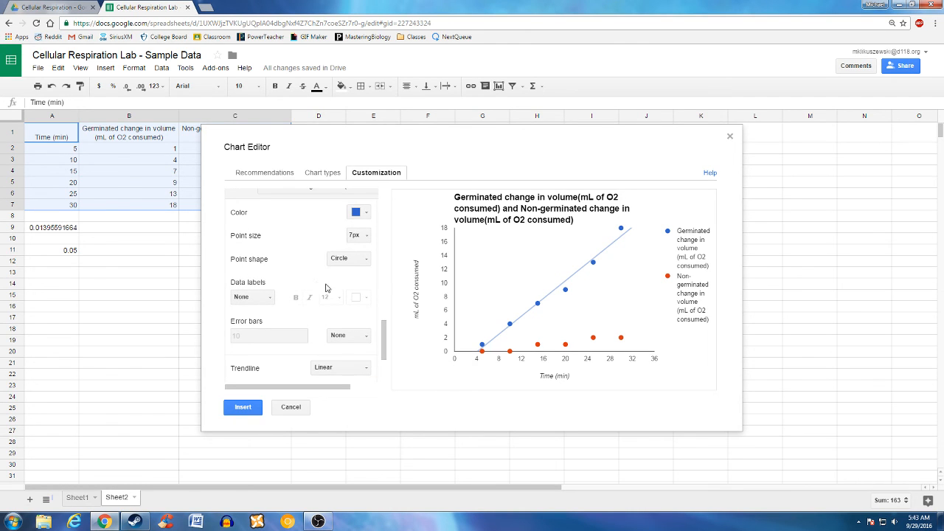
{"action": "scroll", "coordinate": [352, 291], "scroll_direction": "up", "scroll_amount": 1}
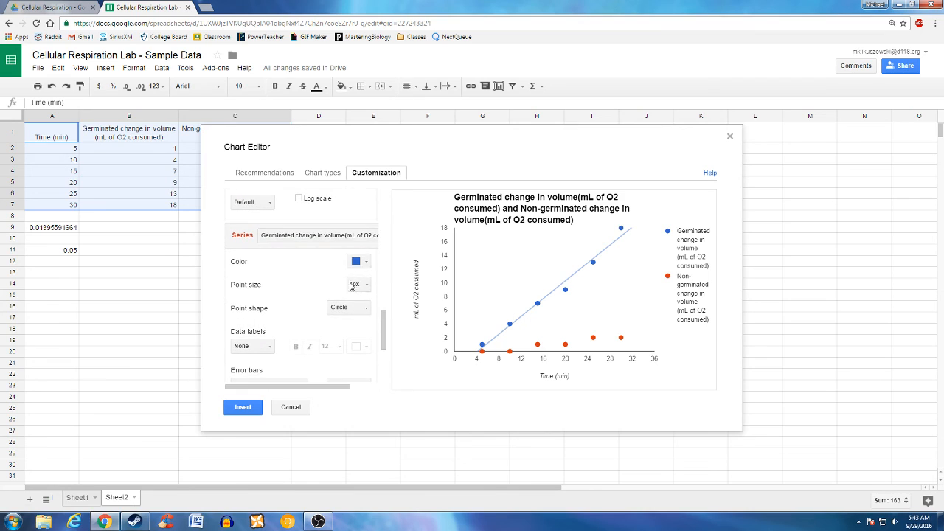
{"action": "left_click", "coordinate": [318, 235]}
{"action": "left_click", "coordinate": [290, 268]}
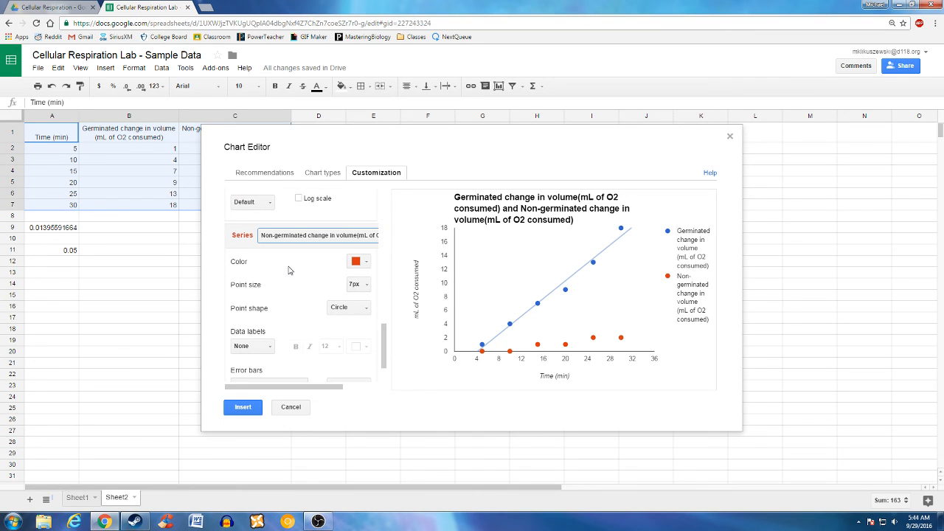
{"action": "scroll", "coordinate": [292, 267], "scroll_direction": "down", "scroll_amount": 1}
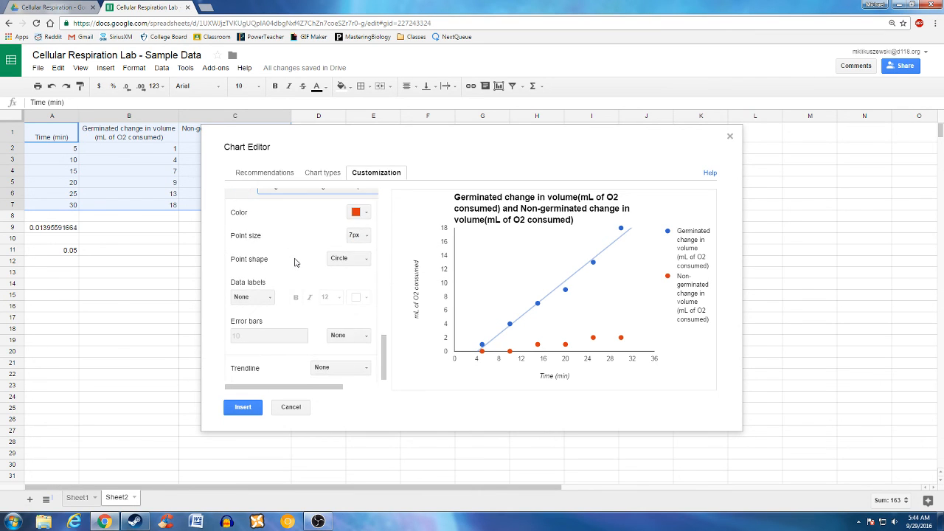
{"action": "left_click", "coordinate": [336, 362]}
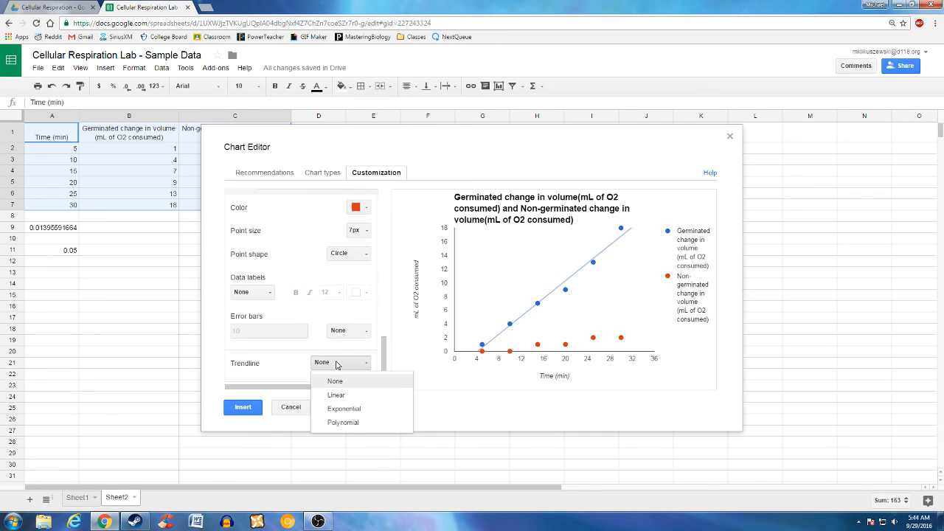
{"action": "left_click", "coordinate": [341, 398]}
{"action": "scroll", "coordinate": [340, 346], "scroll_direction": "down", "scroll_amount": 1}
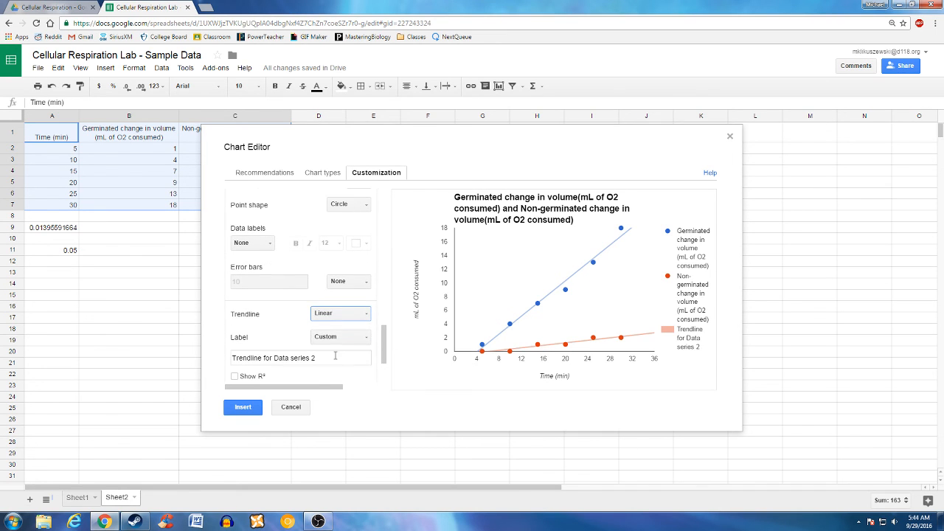
{"action": "left_click", "coordinate": [339, 340]}
{"action": "left_click", "coordinate": [346, 355]}
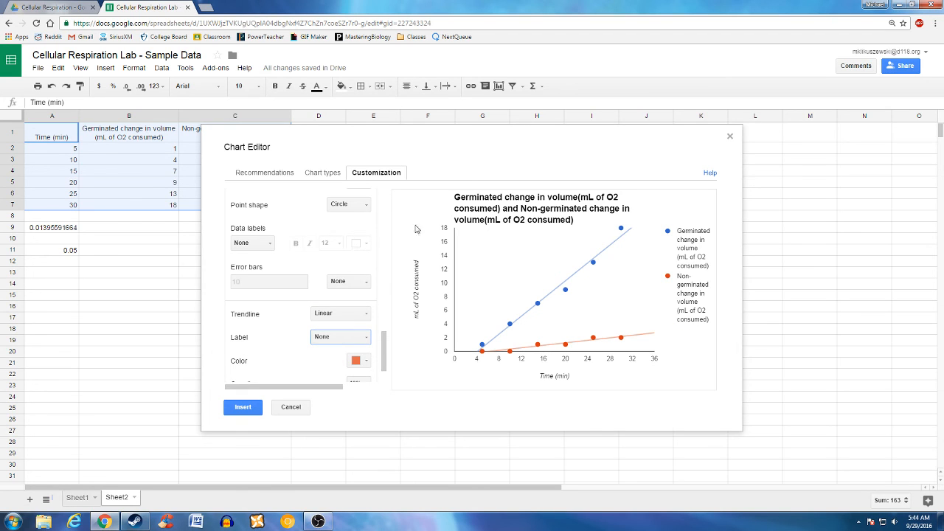
- Insert the trendline scatter chart, drag it below the data table, and shrink it
{"action": "left_click", "coordinate": [244, 409]}
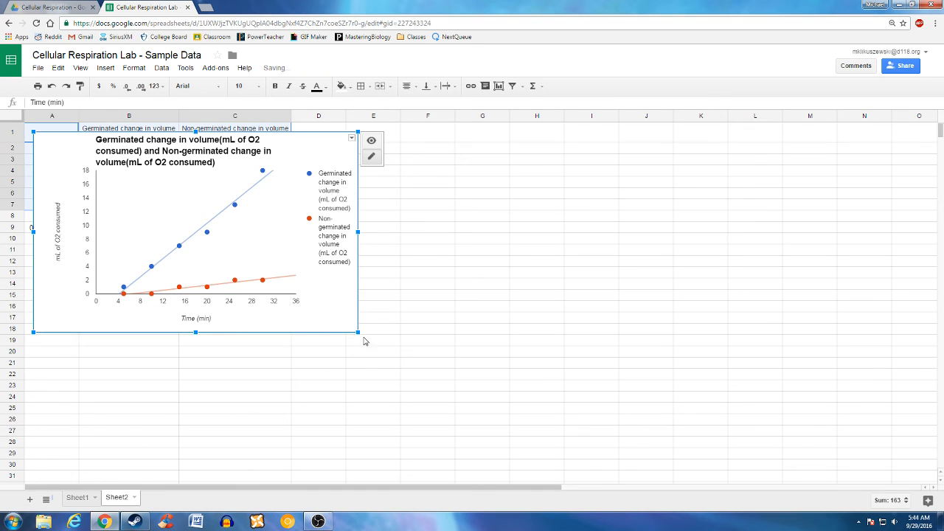
{"action": "left_click_drag", "start_coordinate": [288, 263], "coordinate": [405, 379]}
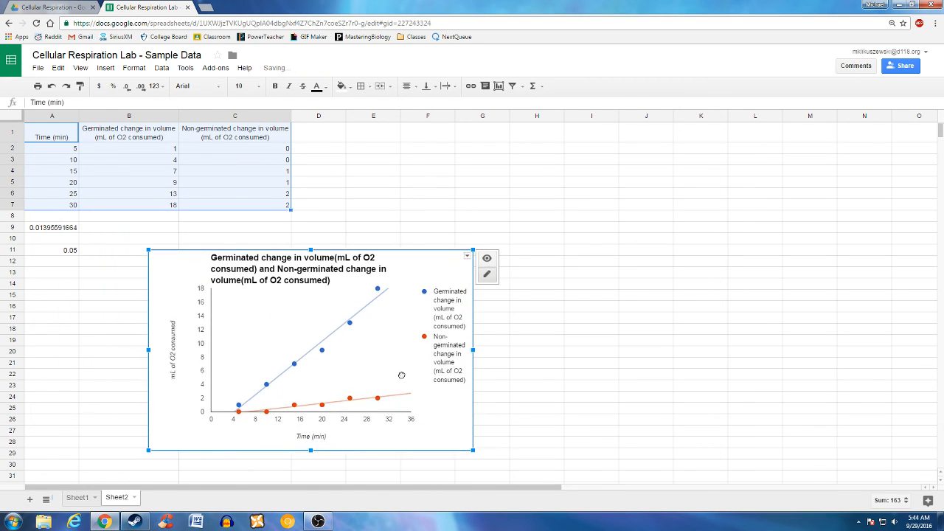
{"action": "left_click_drag", "start_coordinate": [473, 449], "coordinate": [393, 400]}
{"action": "left_click_drag", "start_coordinate": [381, 363], "coordinate": [396, 353]}
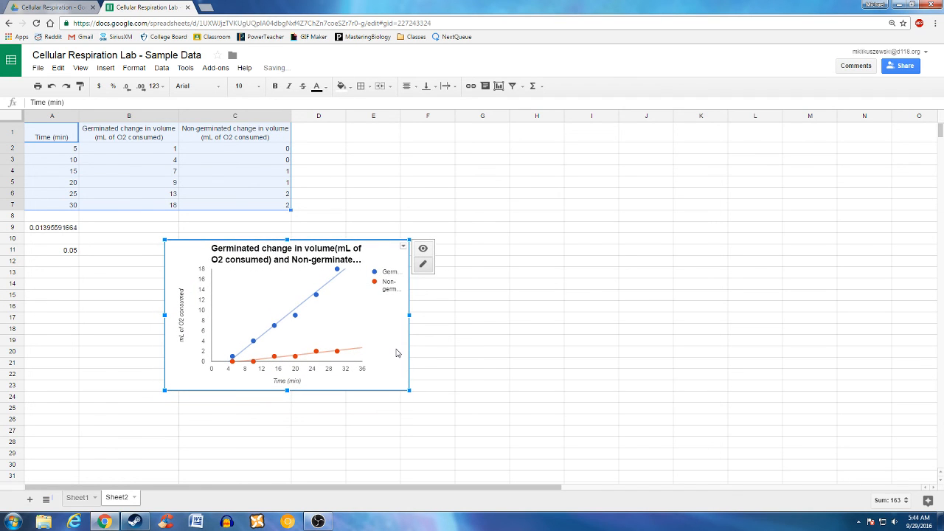